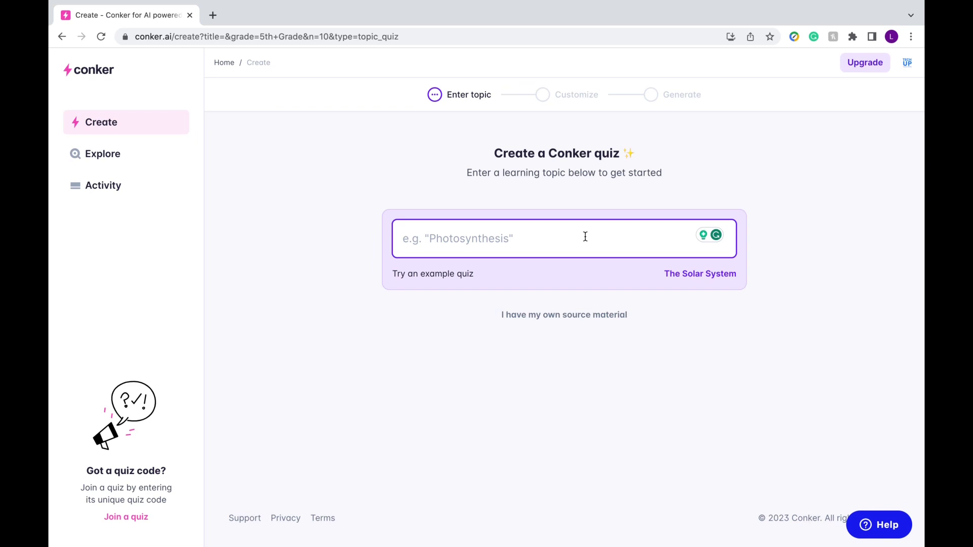
pyautogui.write('Renewabl')
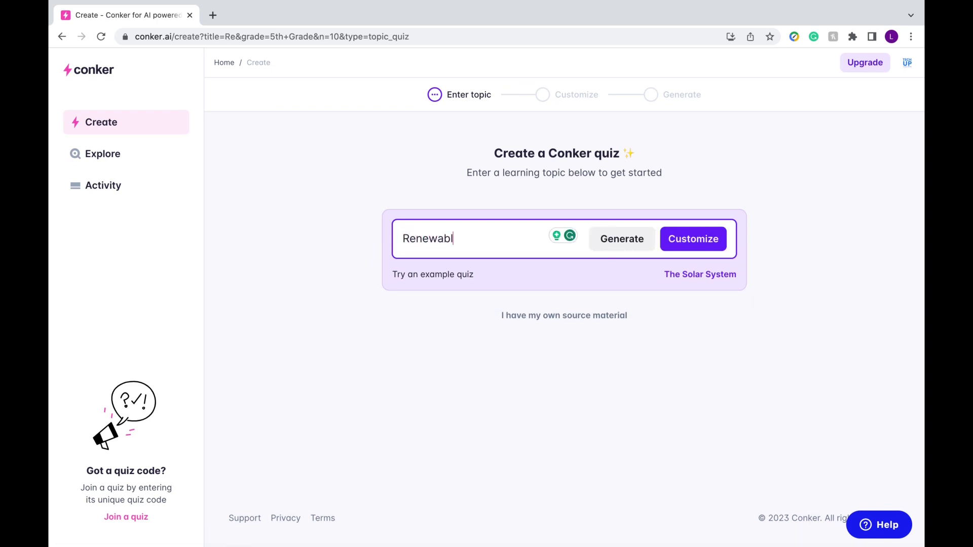
pyautogui.write('e Energy')
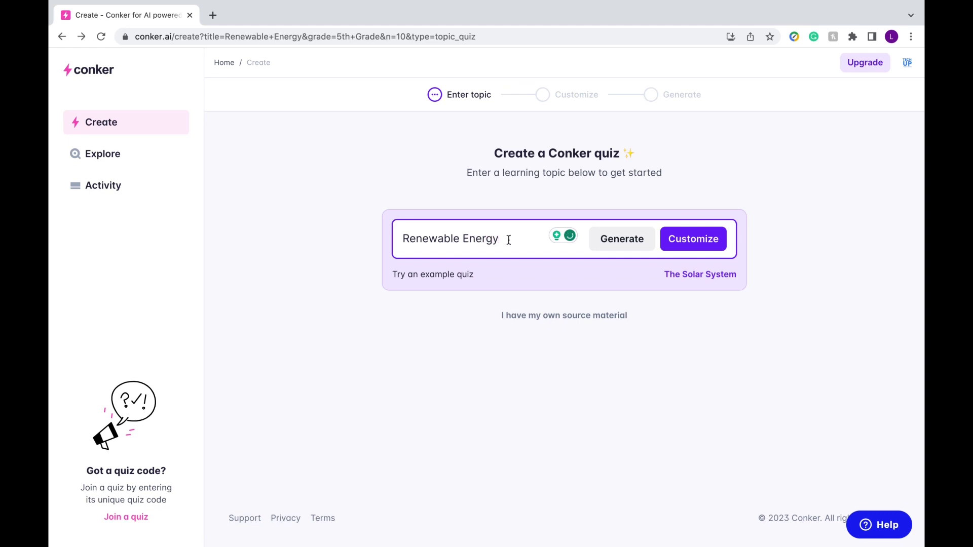
# Customize the Renewable Energy quiz: Multiple Choice, 5th Grade, English (US), 10 questions, no own source material
pyautogui.click(693, 239)
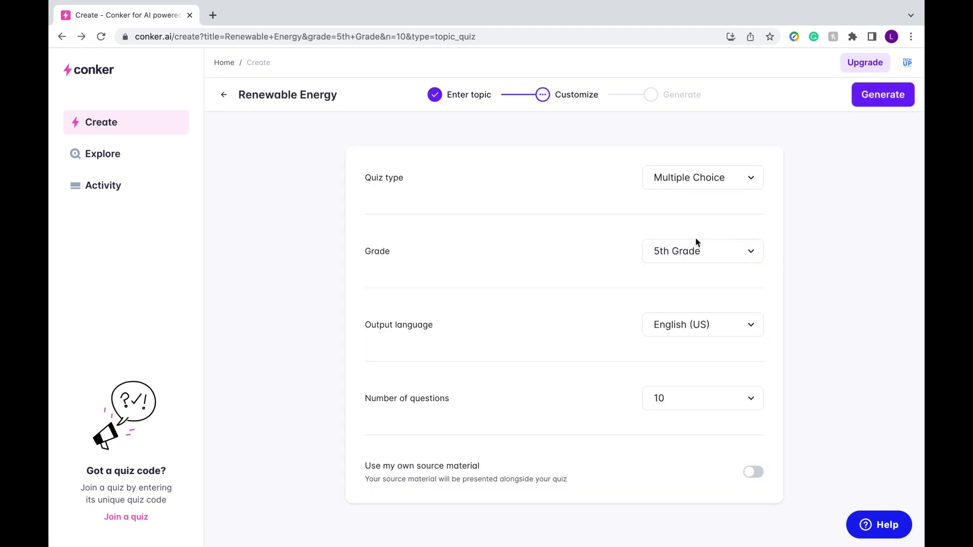
pyautogui.click(751, 180)
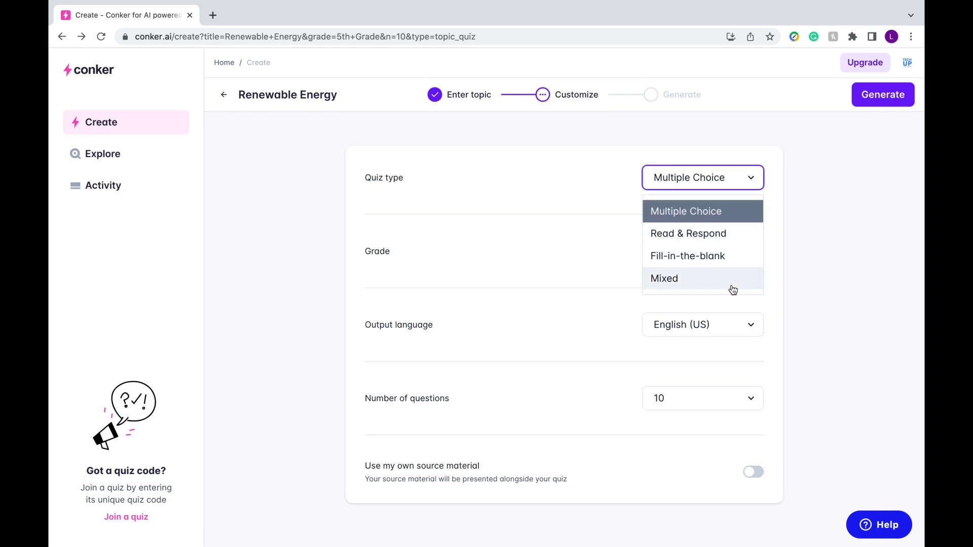
pyautogui.click(752, 180)
pyautogui.click(749, 252)
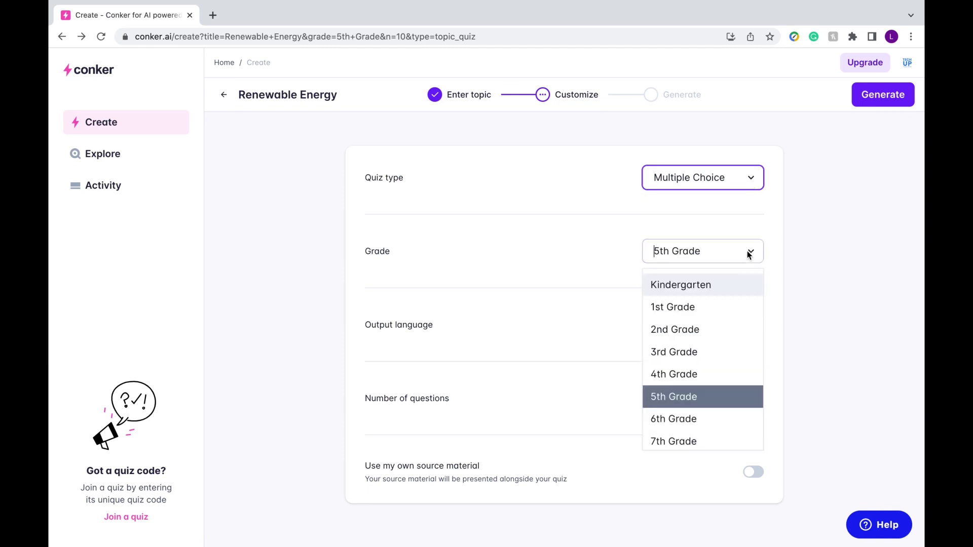
pyautogui.scroll(-3, 747, 278)
pyautogui.click(755, 254)
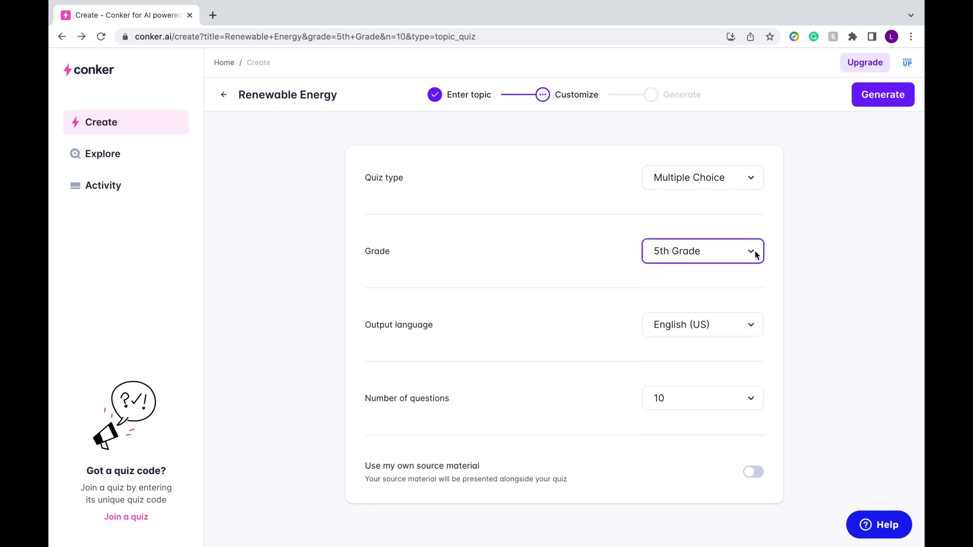
pyautogui.click(751, 325)
pyautogui.scroll(-3, 741, 410)
pyautogui.scroll(-3, 742, 441)
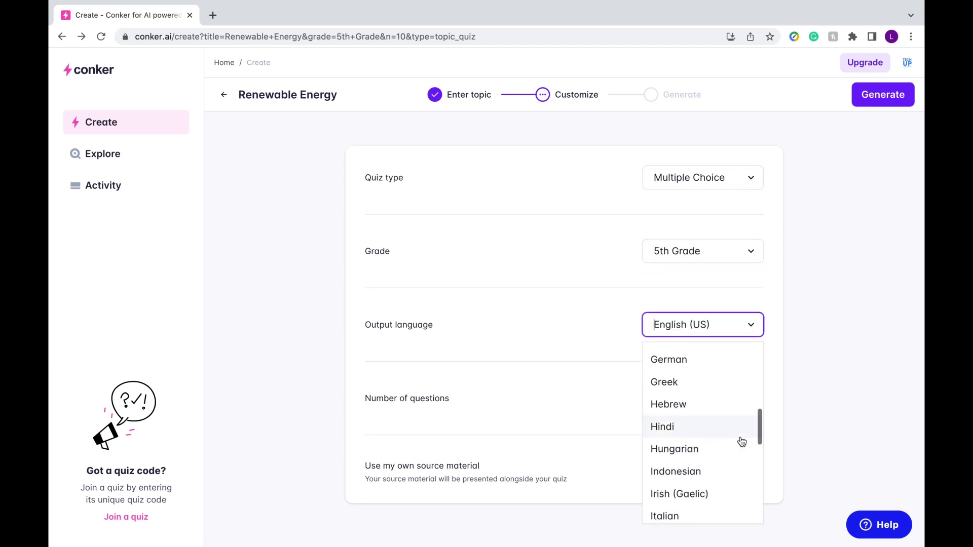
pyautogui.scroll(-5, 742, 442)
pyautogui.click(752, 325)
pyautogui.click(757, 416)
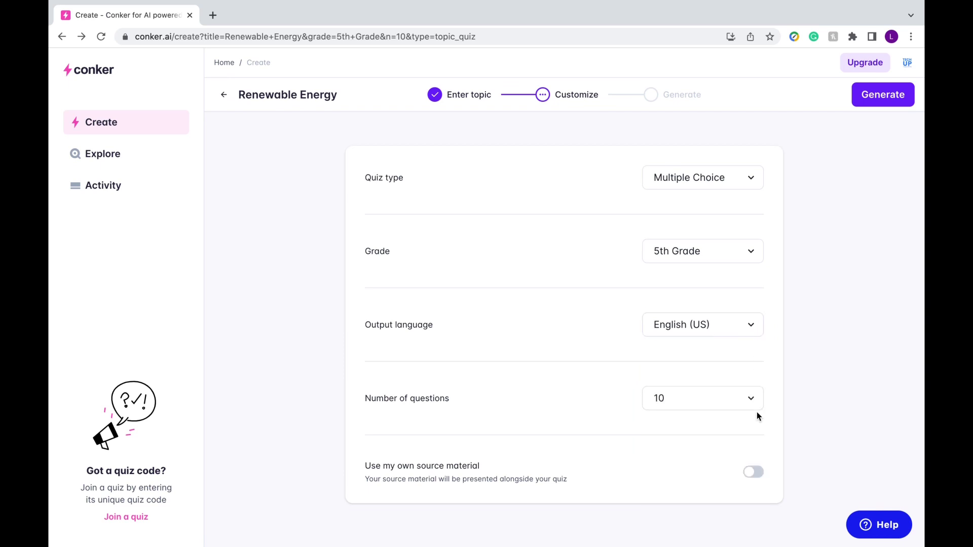
pyautogui.click(750, 399)
pyautogui.click(757, 416)
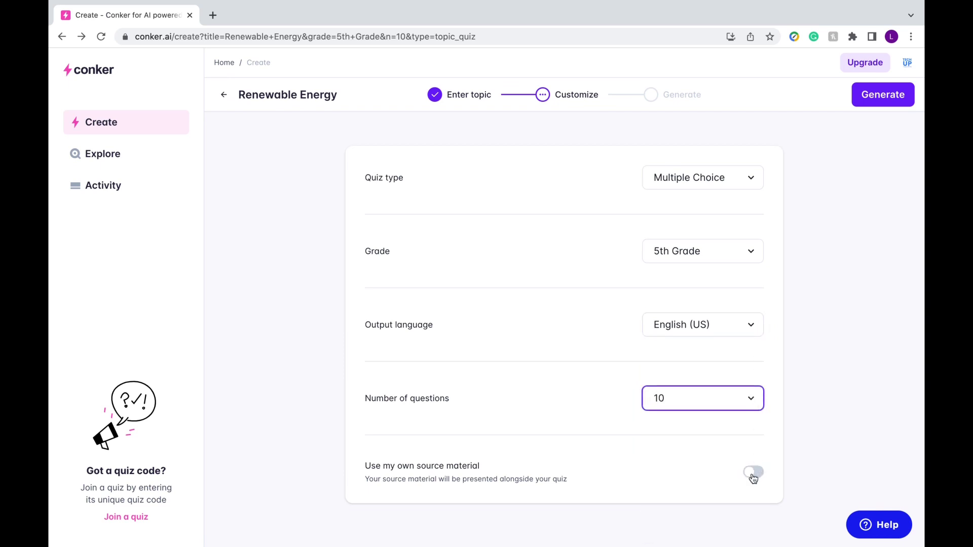
pyautogui.click(753, 472)
pyautogui.scroll(-3, 753, 476)
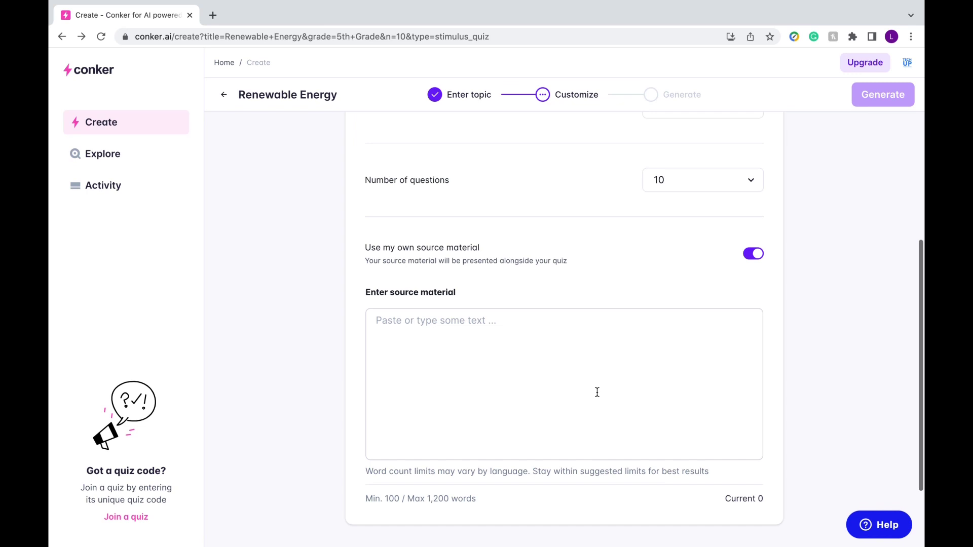
pyautogui.click(753, 255)
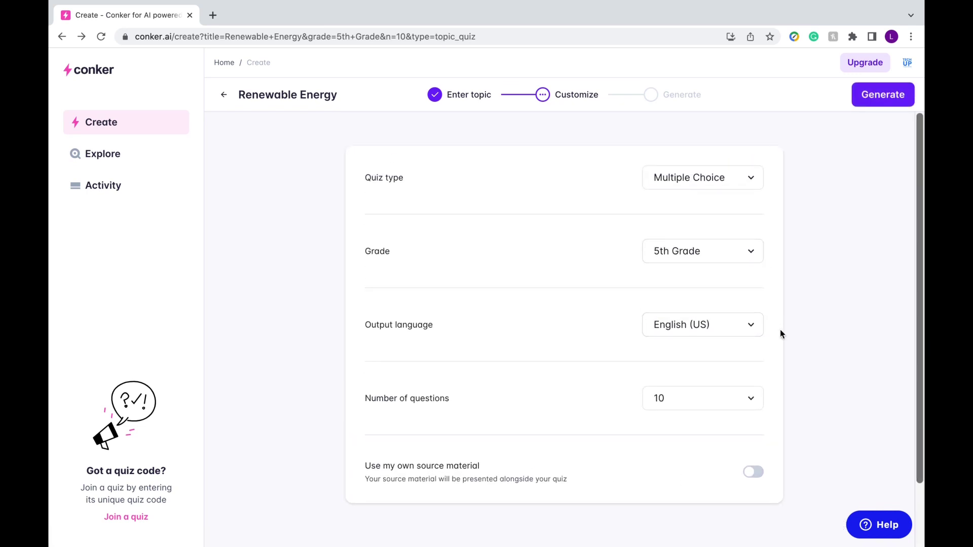
# Generate the ten-question Renewable Energy multiple-choice quiz and review its questions
pyautogui.click(868, 99)
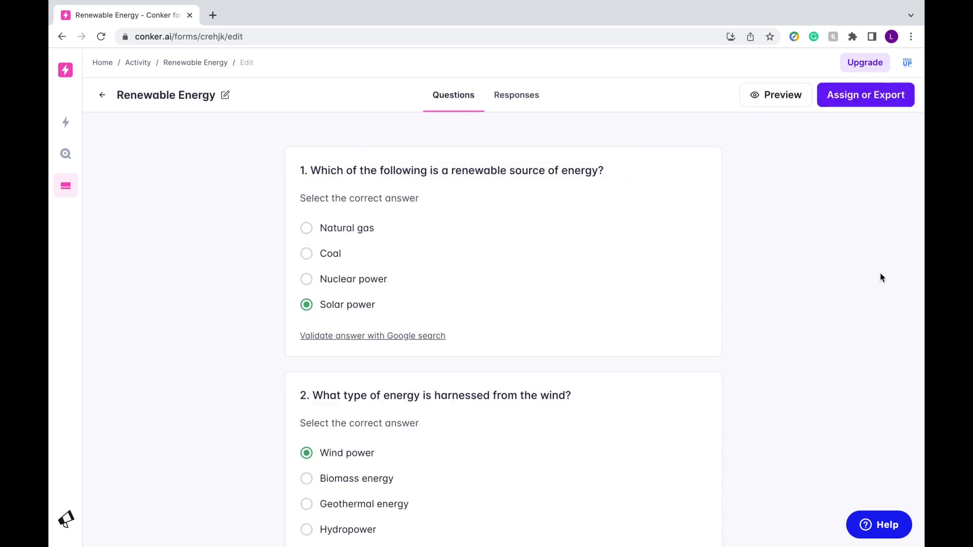
pyautogui.scroll(-4, 882, 277)
pyautogui.scroll(-4, 882, 277)
pyautogui.scroll(-4, 881, 278)
pyautogui.scroll(-4, 881, 278)
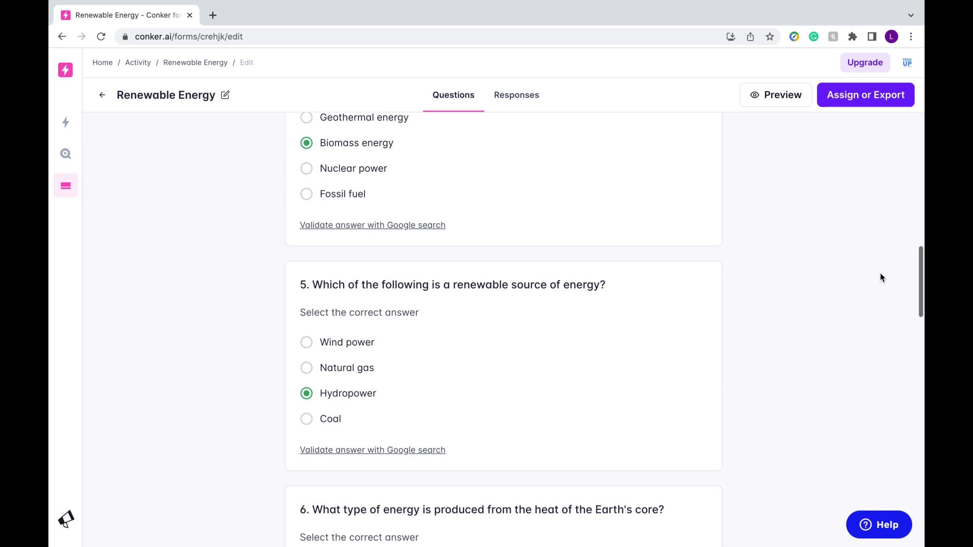
pyautogui.scroll(-4, 882, 277)
pyautogui.scroll(-4, 882, 278)
pyautogui.scroll(-4, 881, 277)
pyautogui.scroll(-4, 882, 278)
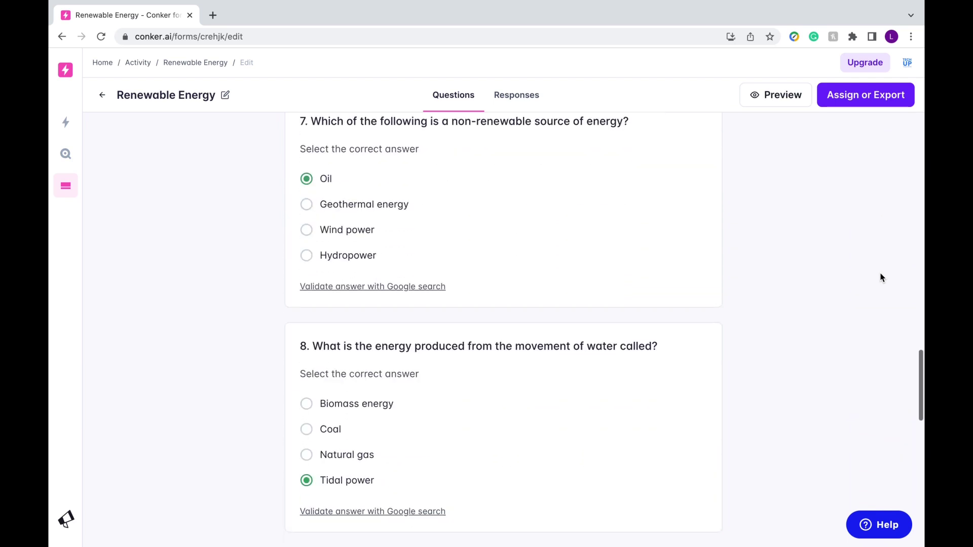
pyautogui.scroll(-4, 882, 277)
pyautogui.scroll(-4, 881, 277)
pyautogui.scroll(-4, 881, 278)
pyautogui.scroll(-4, 882, 277)
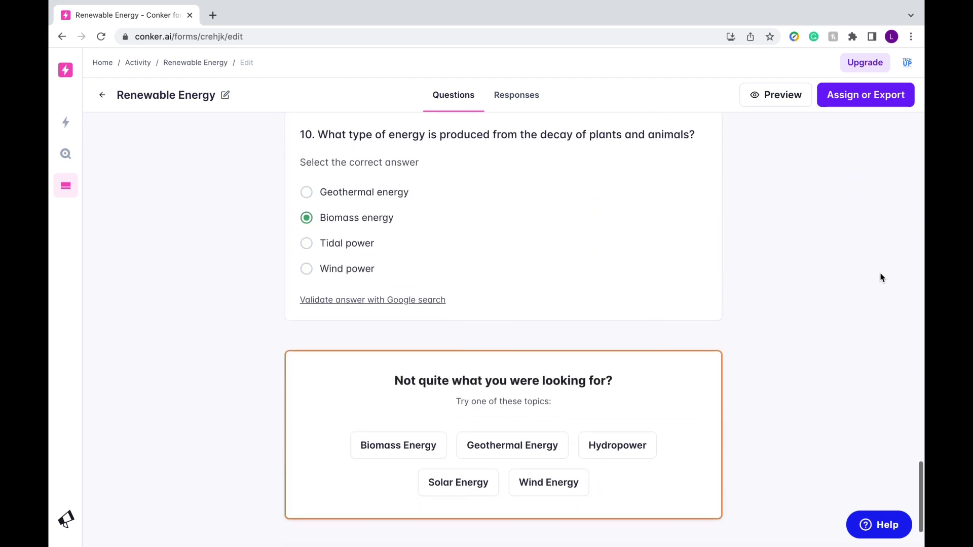
pyautogui.scroll(3, 882, 278)
pyautogui.scroll(4, 882, 278)
pyautogui.scroll(4, 882, 277)
pyautogui.scroll(8, 881, 277)
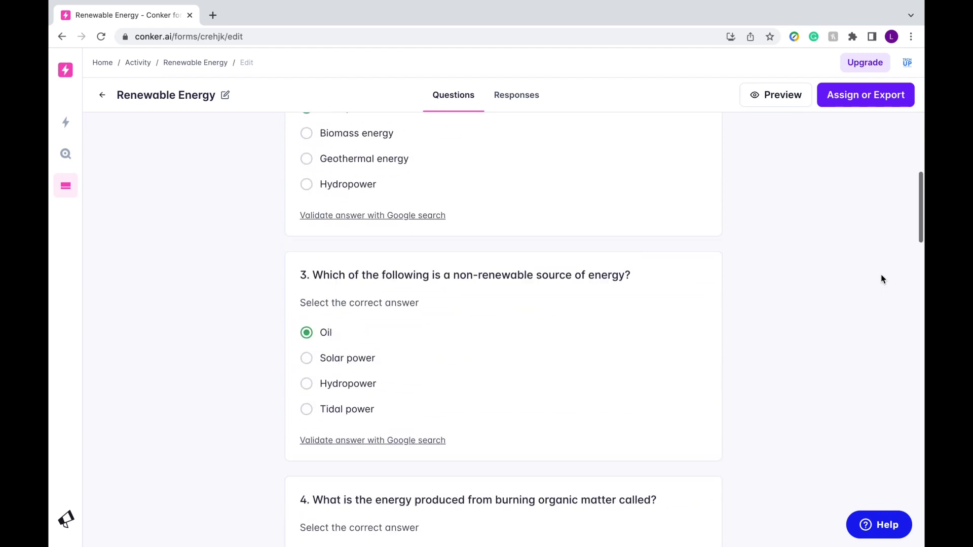
pyautogui.scroll(4, 881, 279)
pyautogui.scroll(3, 881, 279)
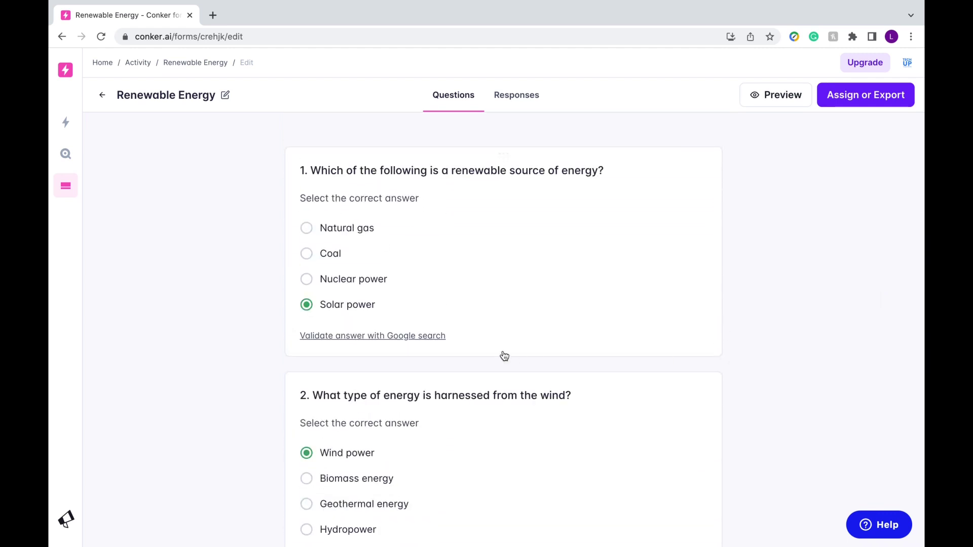
pyautogui.click(427, 338)
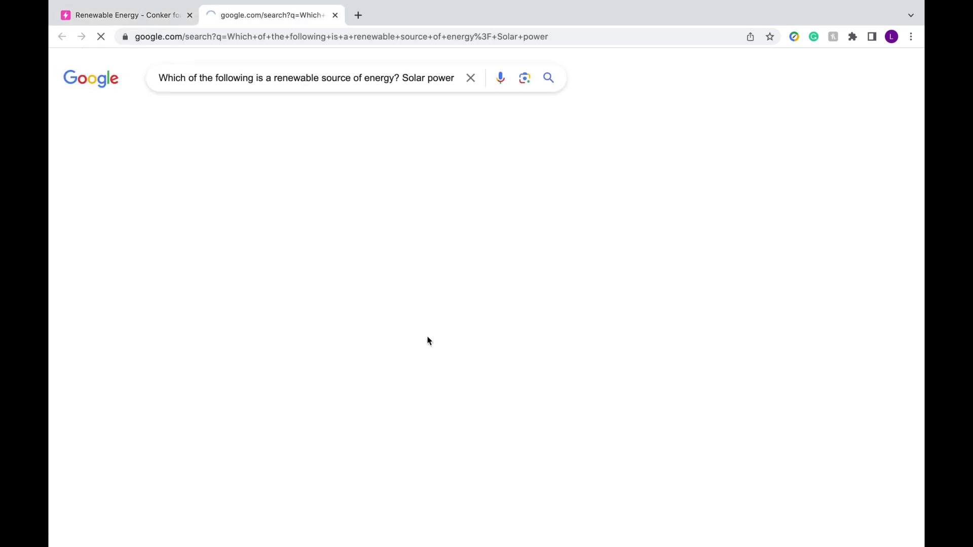
pyautogui.click(336, 15)
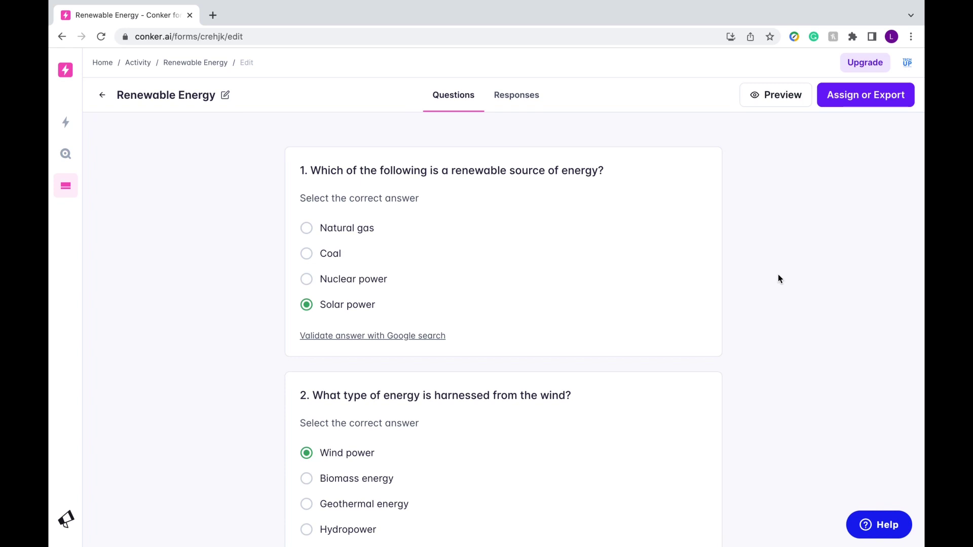
# Export the Renewable Energy quiz to Google Forms from Assign or Export
pyautogui.click(854, 98)
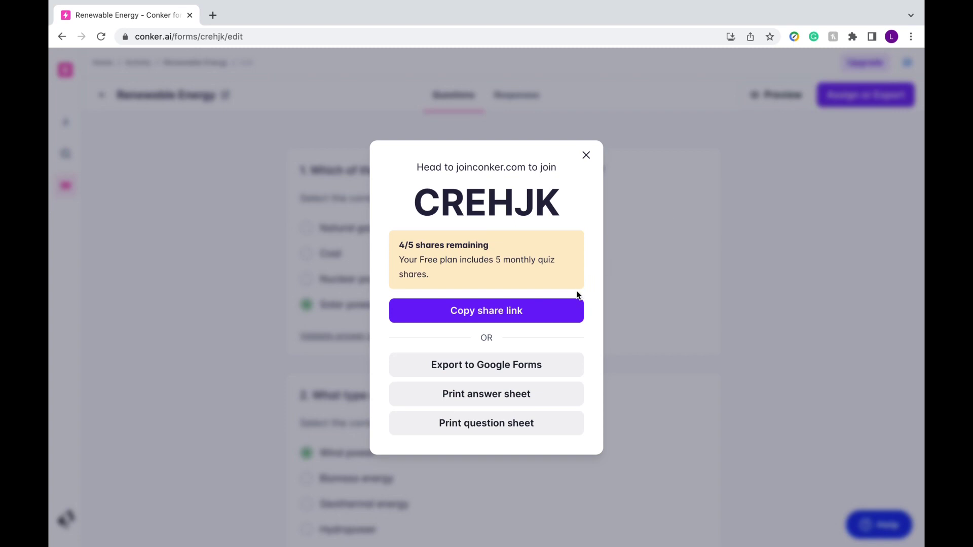
pyautogui.click(554, 366)
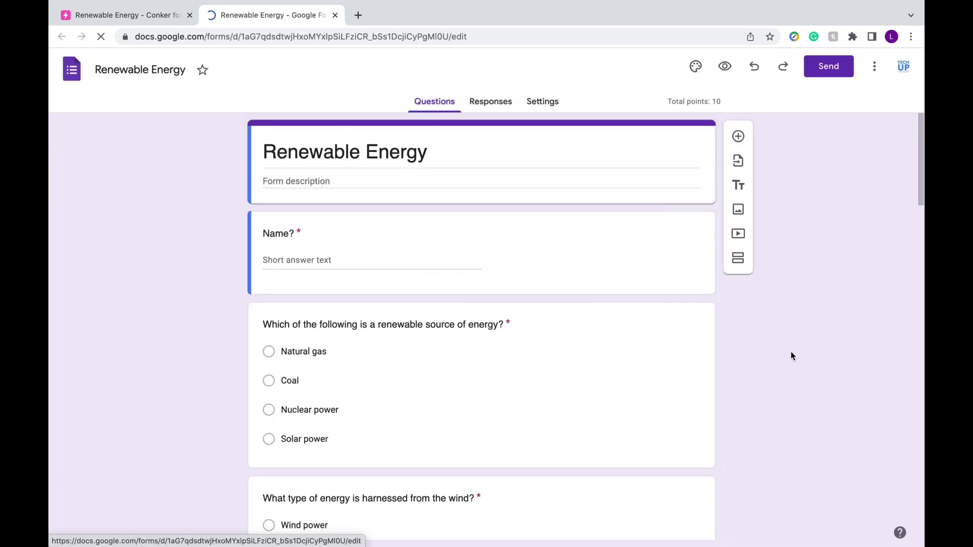
pyautogui.scroll(-3, 790, 351)
pyautogui.scroll(-3, 791, 351)
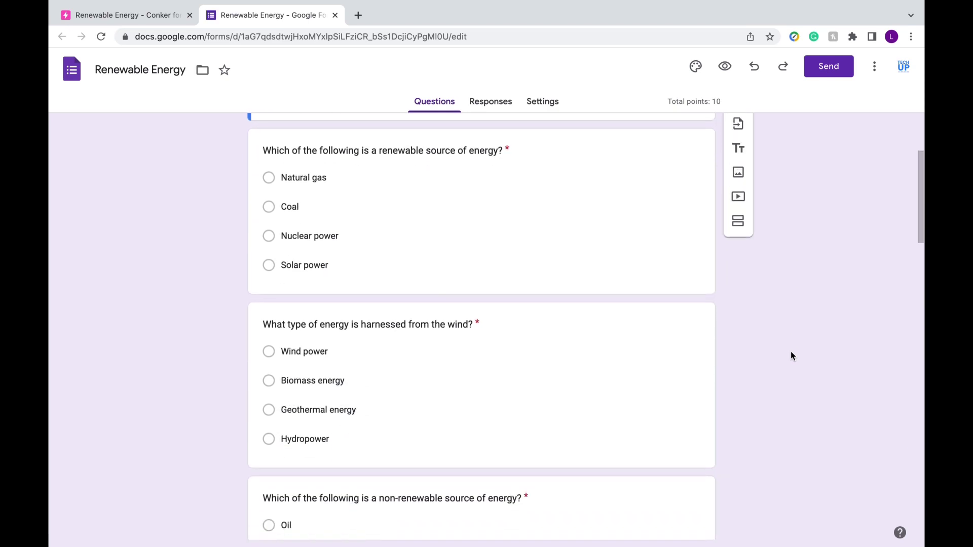
pyautogui.scroll(-3, 790, 352)
pyautogui.scroll(-3, 791, 351)
pyautogui.scroll(-3, 791, 351)
pyautogui.scroll(-3, 790, 351)
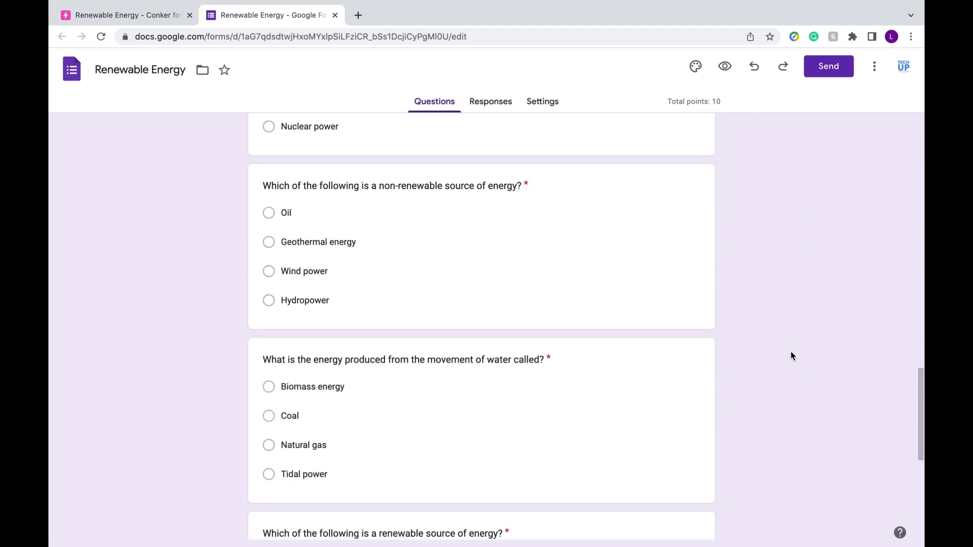
pyautogui.scroll(-3, 791, 351)
pyautogui.scroll(3, 790, 351)
pyautogui.scroll(8, 790, 351)
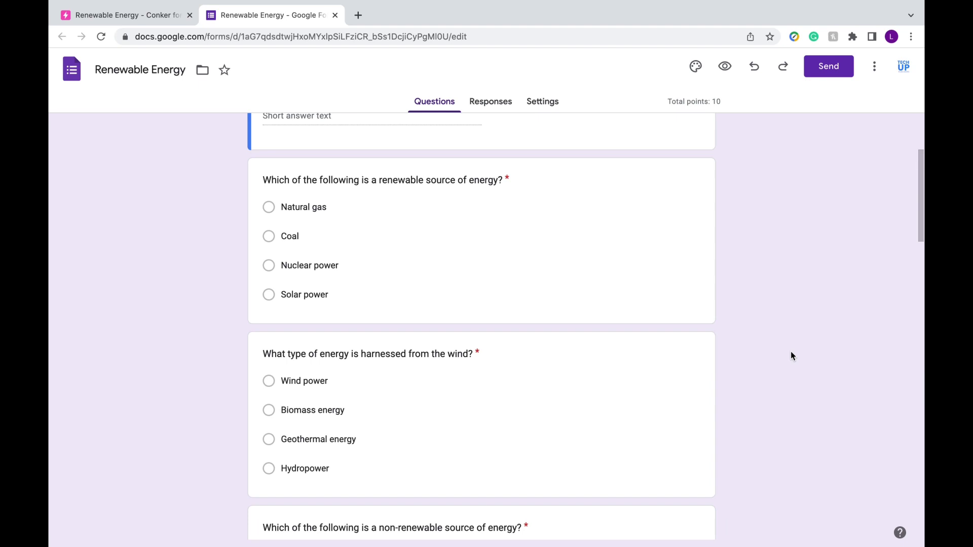
pyautogui.scroll(-1, 791, 351)
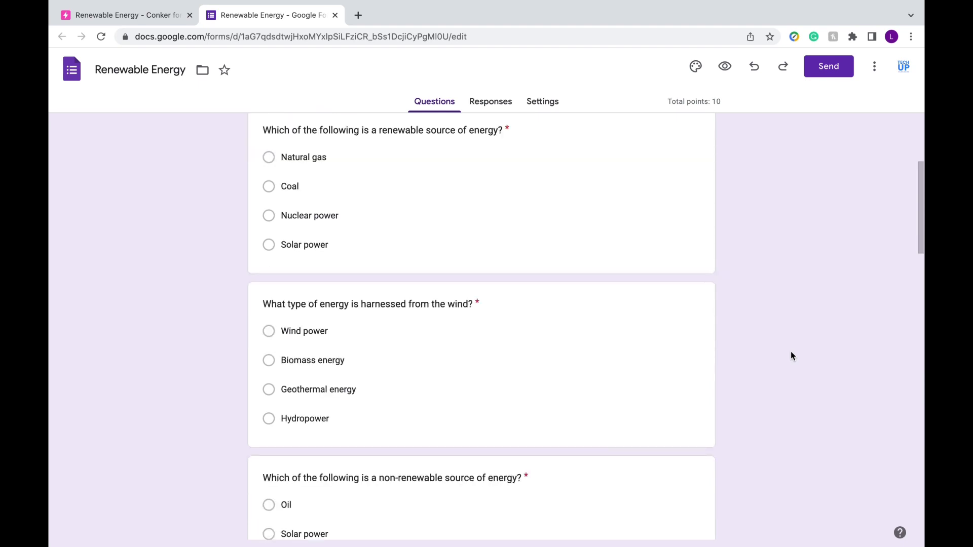
# Review the wind question's answer key and feedback, then view the form's zero-response Responses page
pyautogui.click(317, 389)
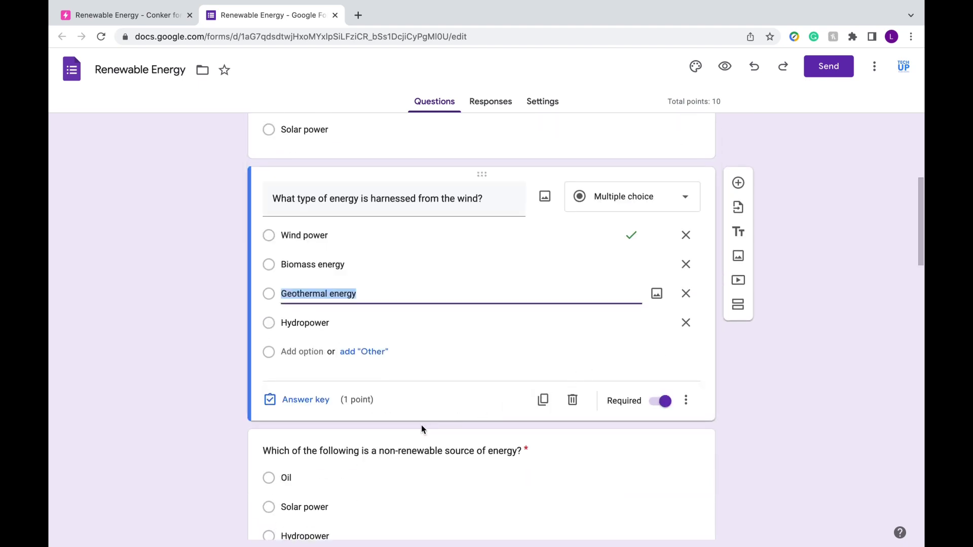
pyautogui.click(308, 400)
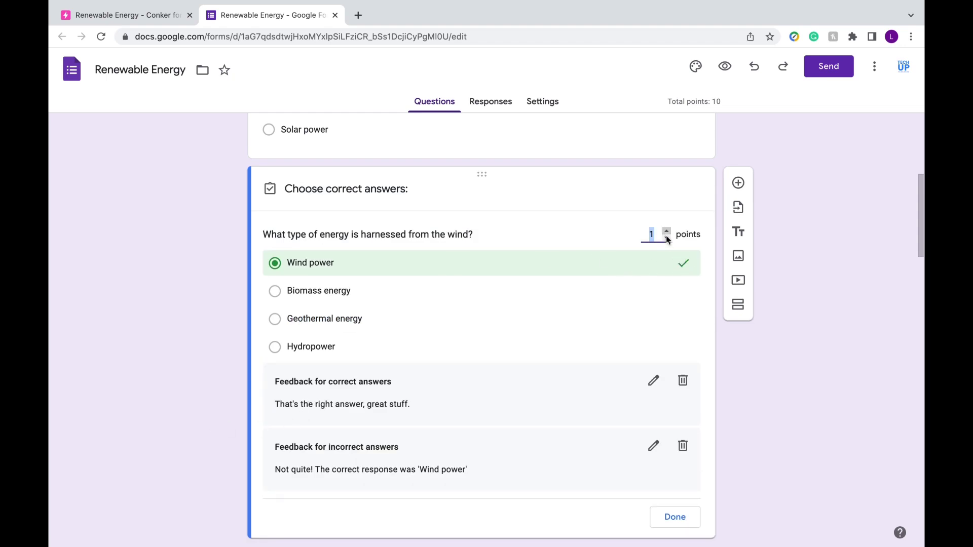
pyautogui.moveTo(274, 382); pyautogui.dragTo(395, 384)
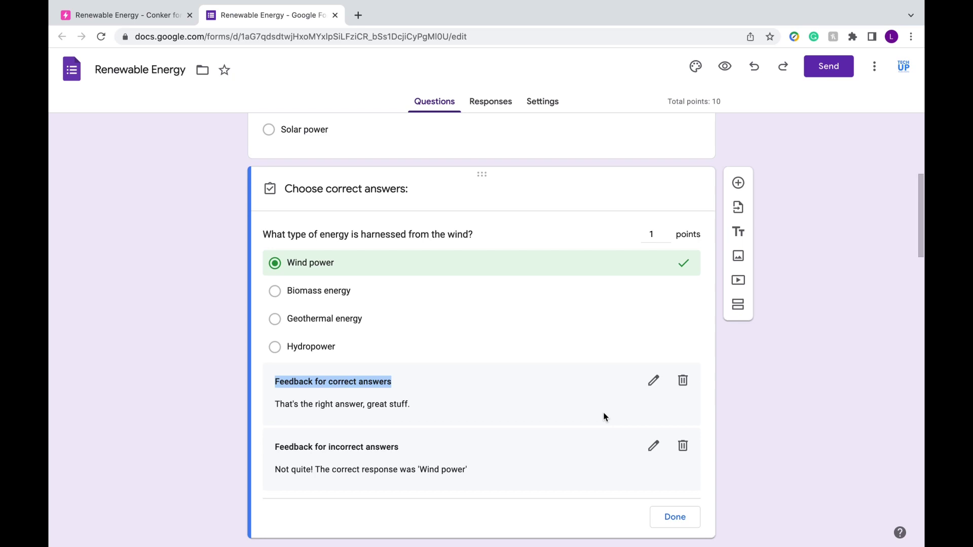
pyautogui.click(753, 428)
pyautogui.click(490, 102)
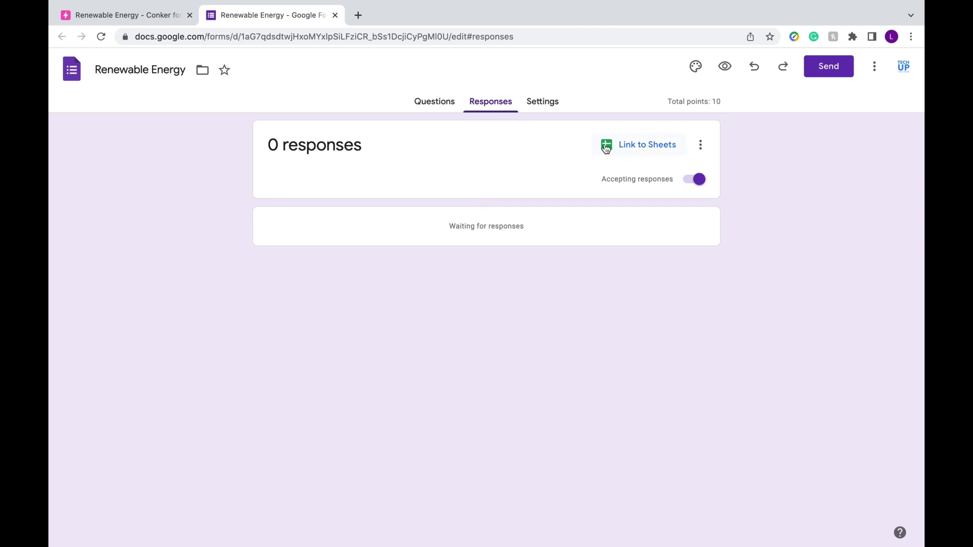
# Check the form's quiz settings, then return to the Conker tab with the form link
pyautogui.click(542, 102)
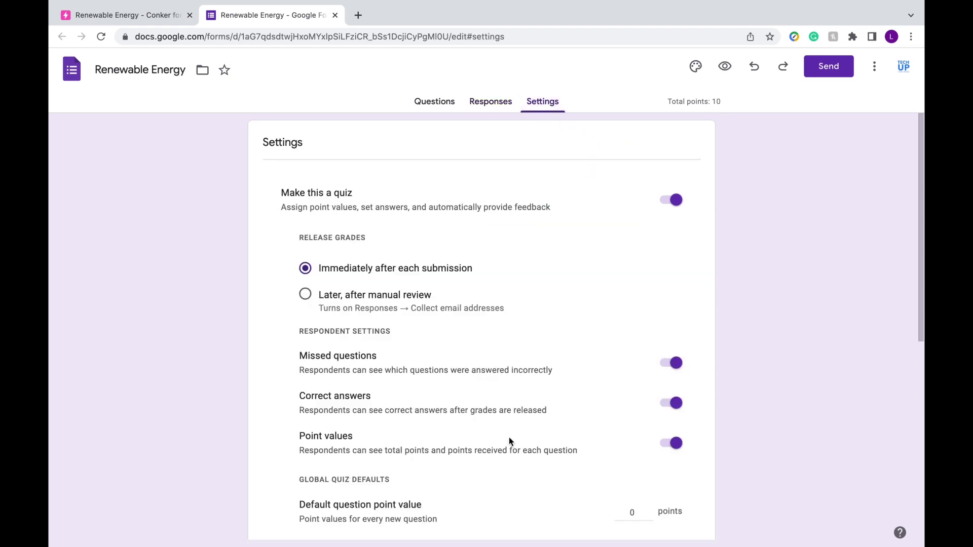
pyautogui.scroll(-3, 509, 437)
pyautogui.scroll(-2, 508, 437)
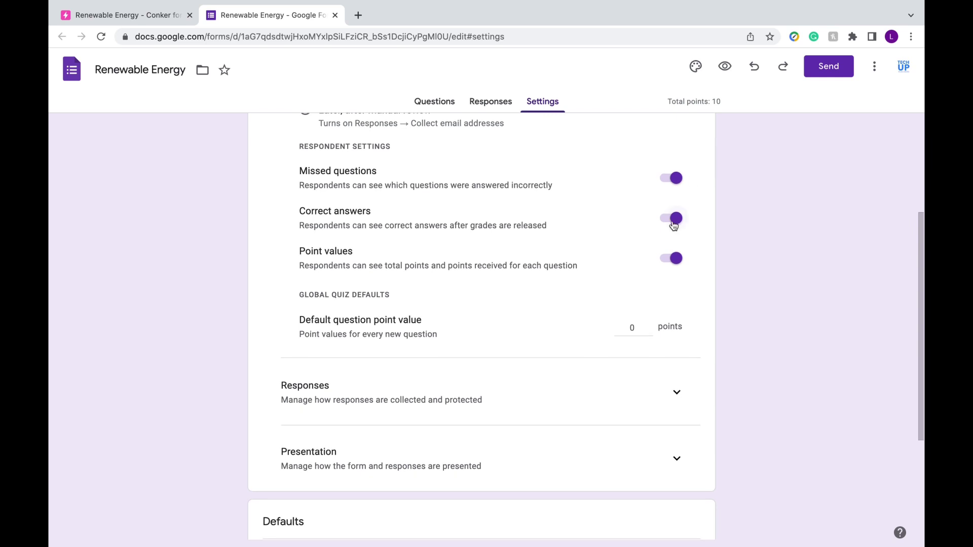
pyautogui.scroll(-3, 635, 415)
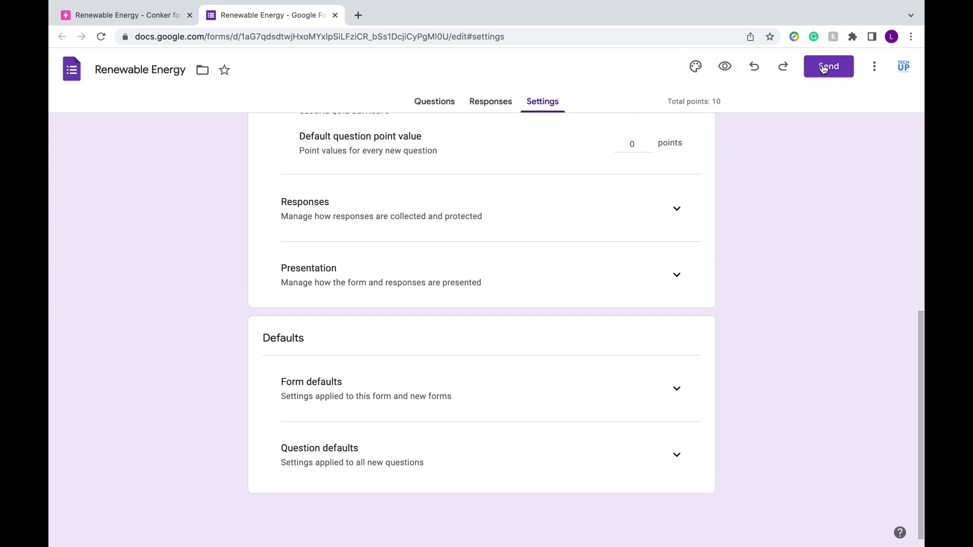
pyautogui.click(122, 15)
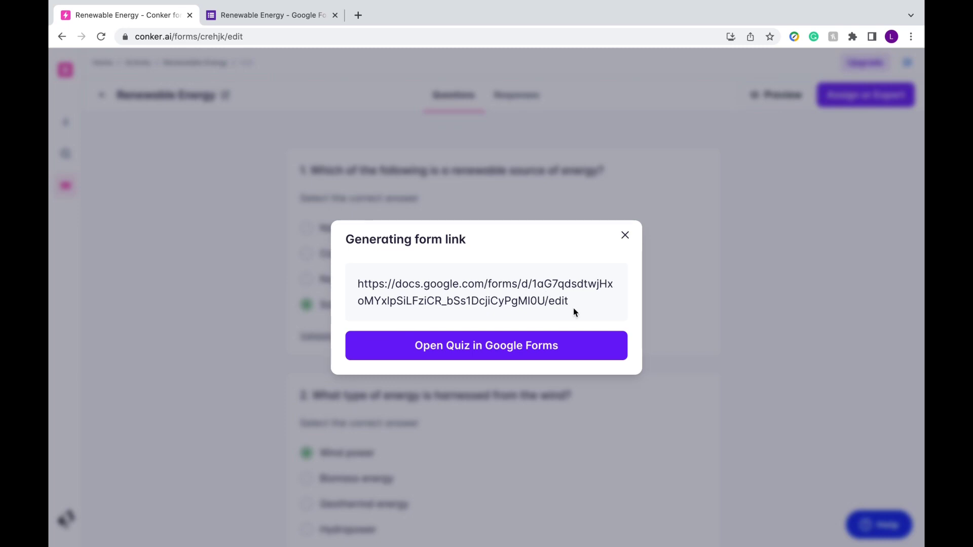
# Dismiss the form link dialog and view the joinconker.com join address in the share options
pyautogui.click(627, 237)
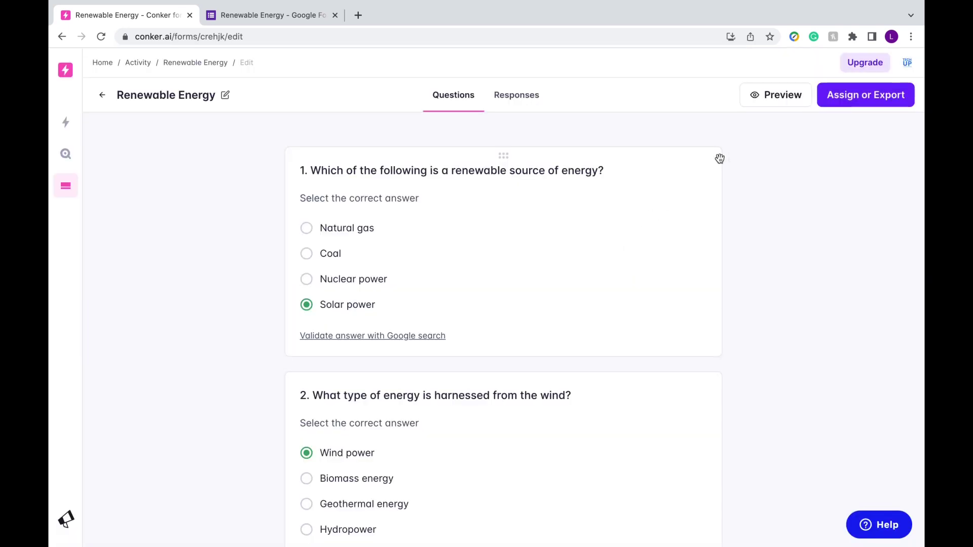
pyautogui.click(844, 97)
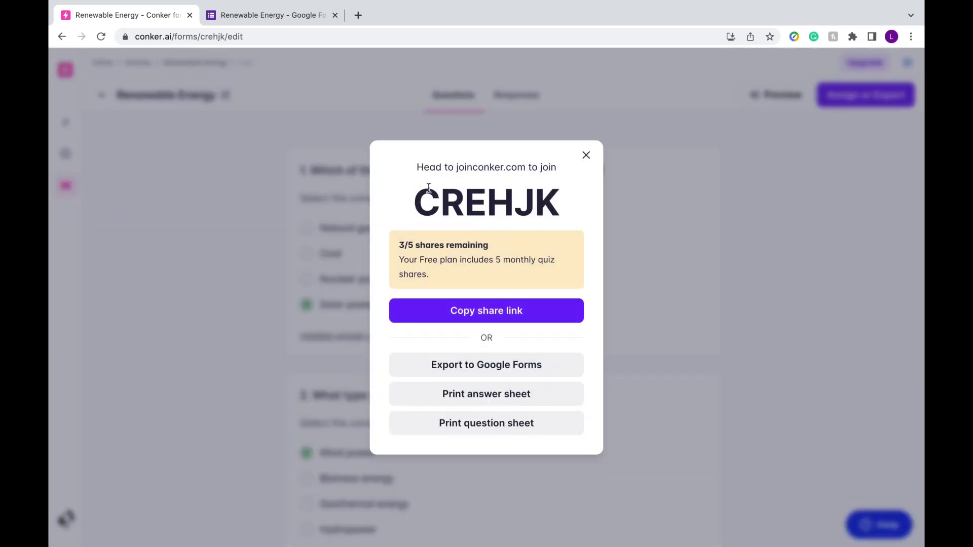
pyautogui.moveTo(455, 166); pyautogui.dragTo(527, 169)
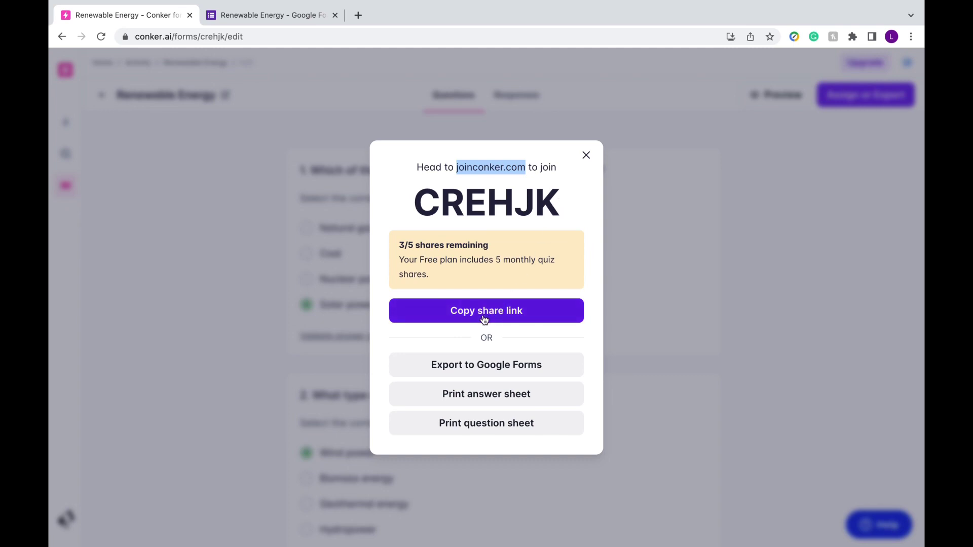
pyautogui.click(585, 155)
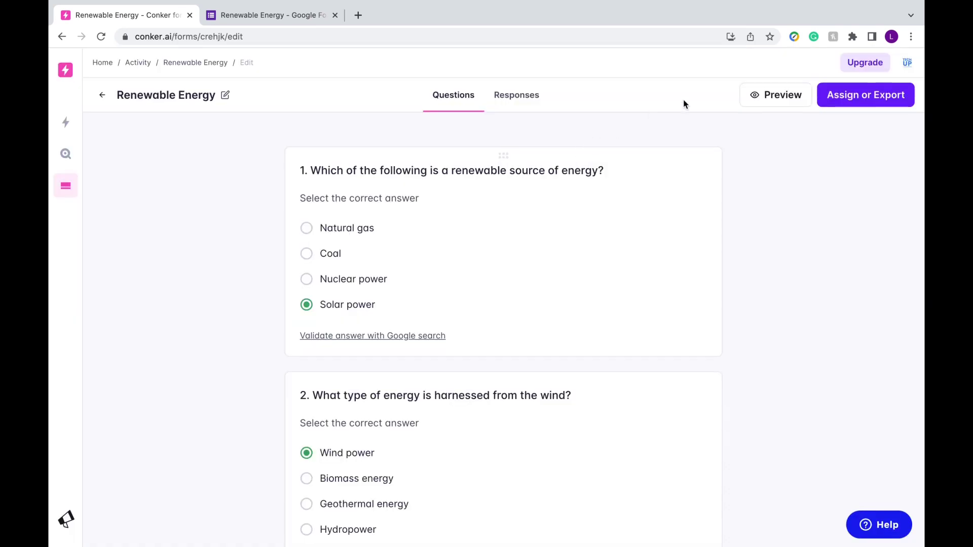
pyautogui.click(777, 97)
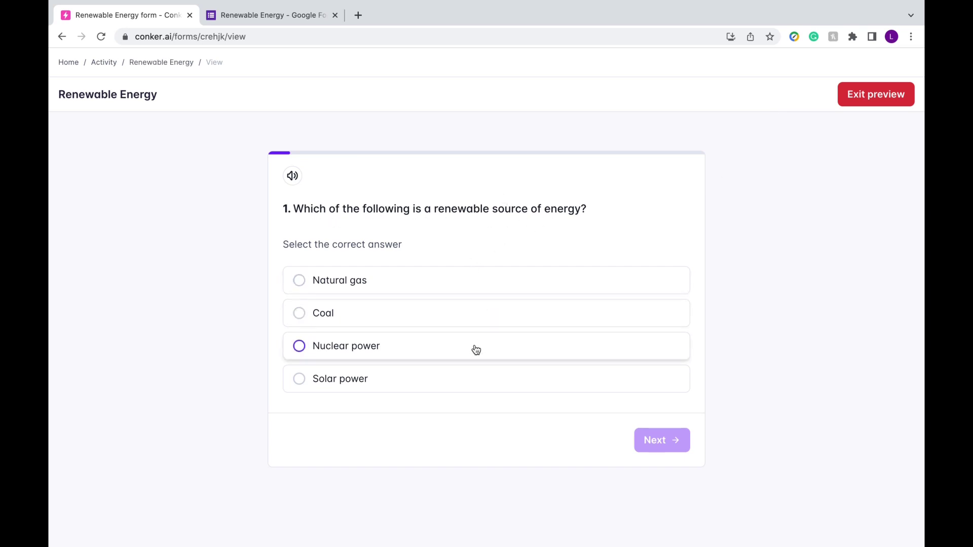
pyautogui.click(473, 378)
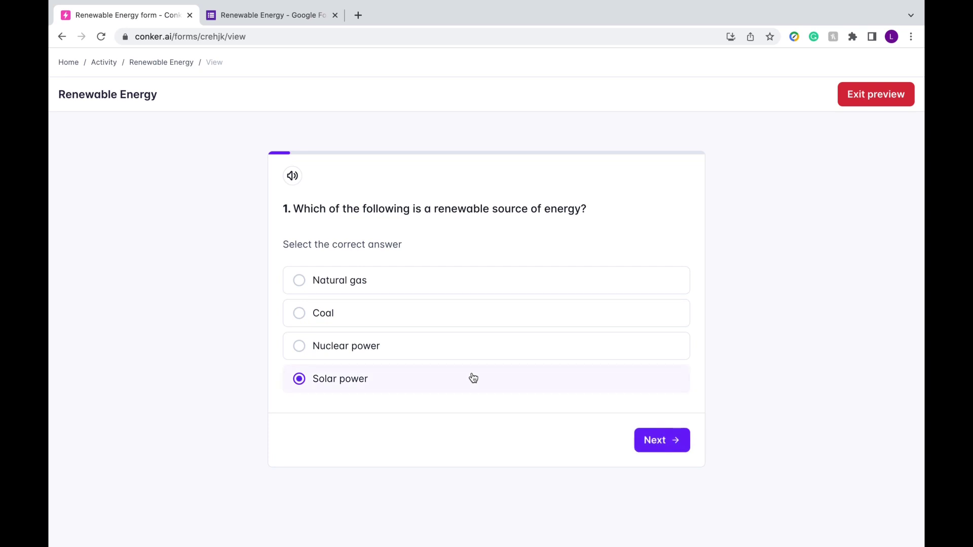
pyautogui.click(661, 440)
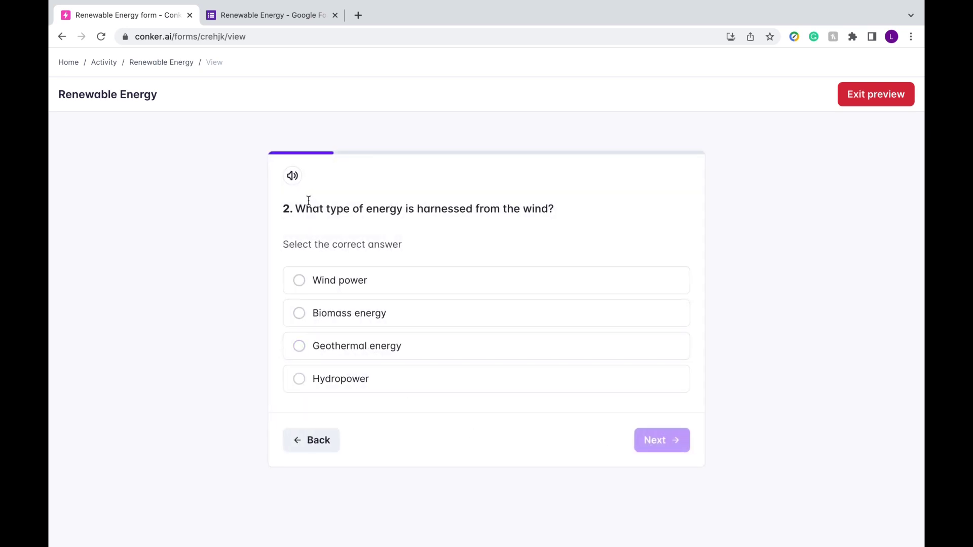
pyautogui.click(295, 177)
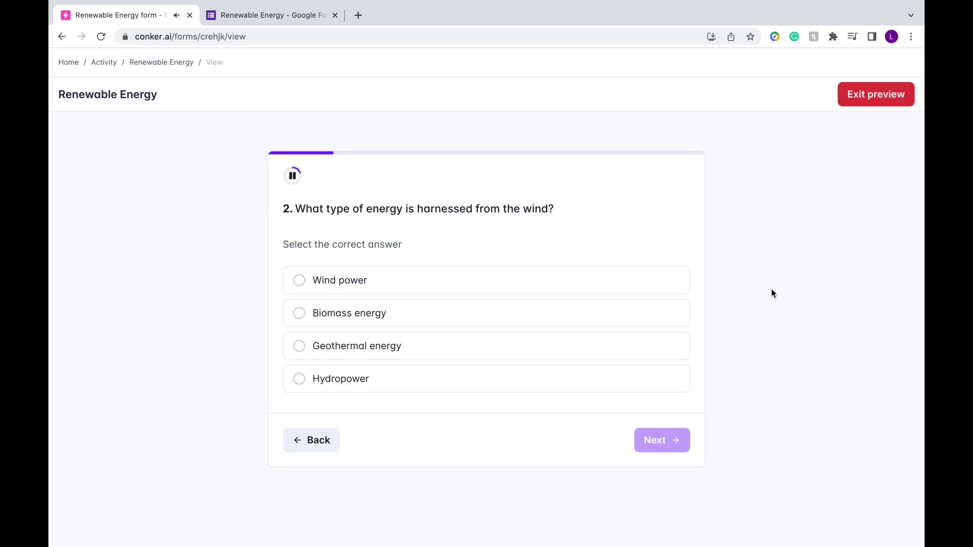
pyautogui.click(668, 283)
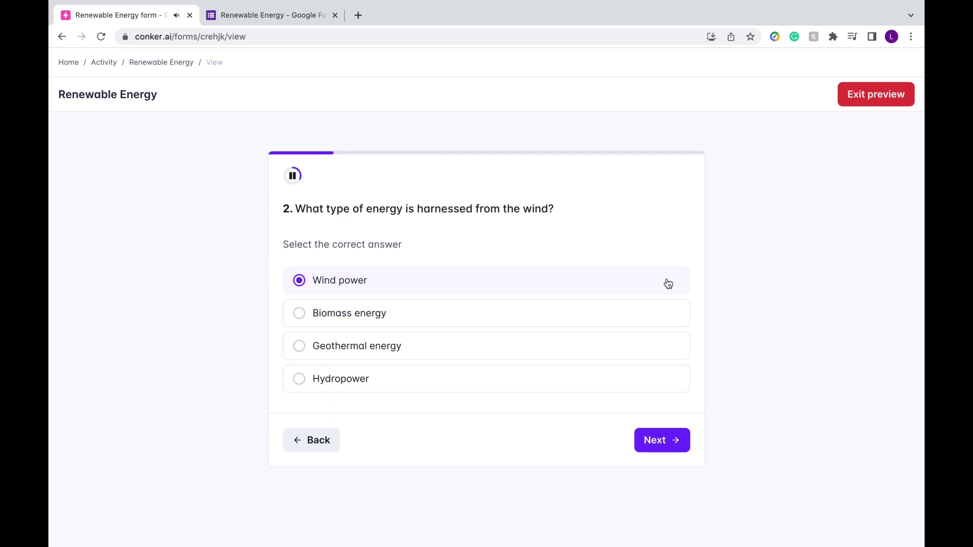
pyautogui.click(661, 440)
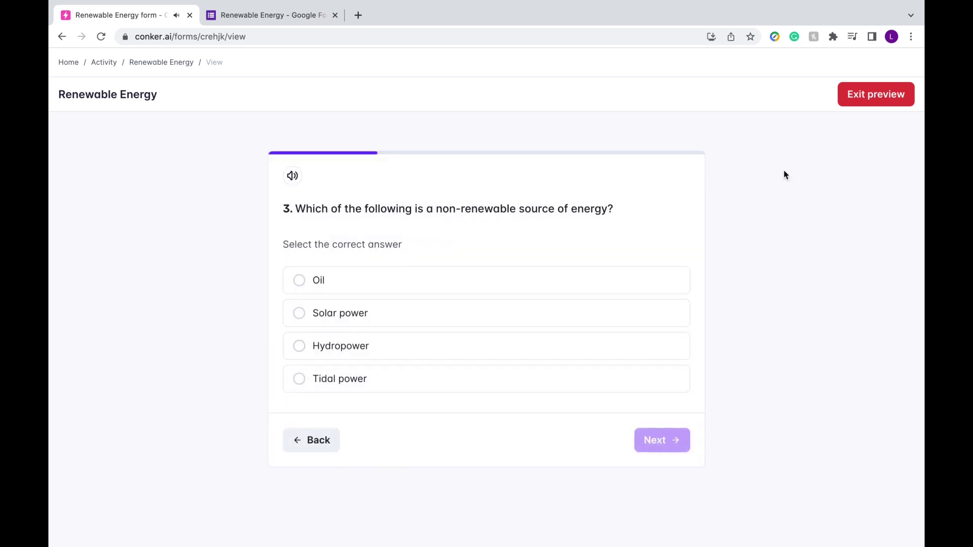
pyautogui.click(857, 101)
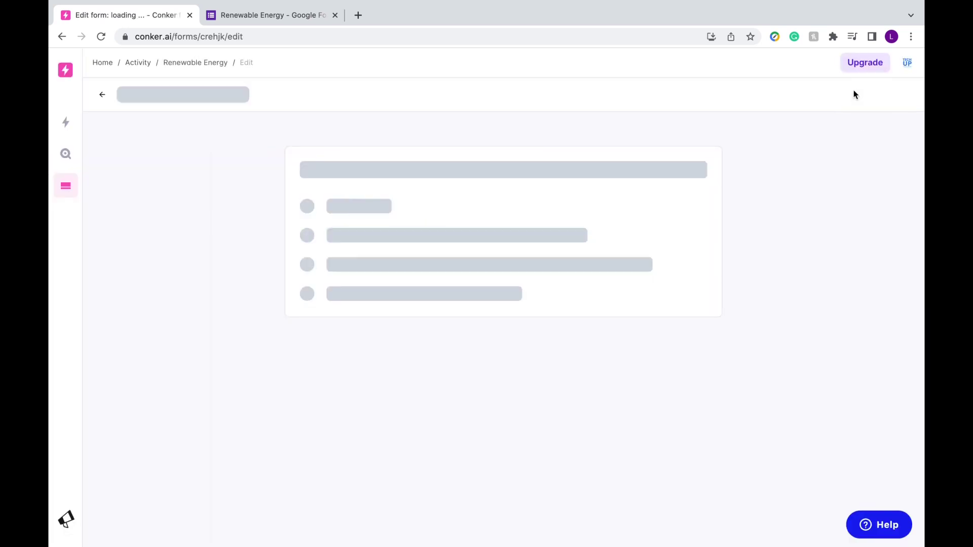
# Glance at the quiz's Responses summary, then go back twice to the create-quiz page
pyautogui.click(513, 94)
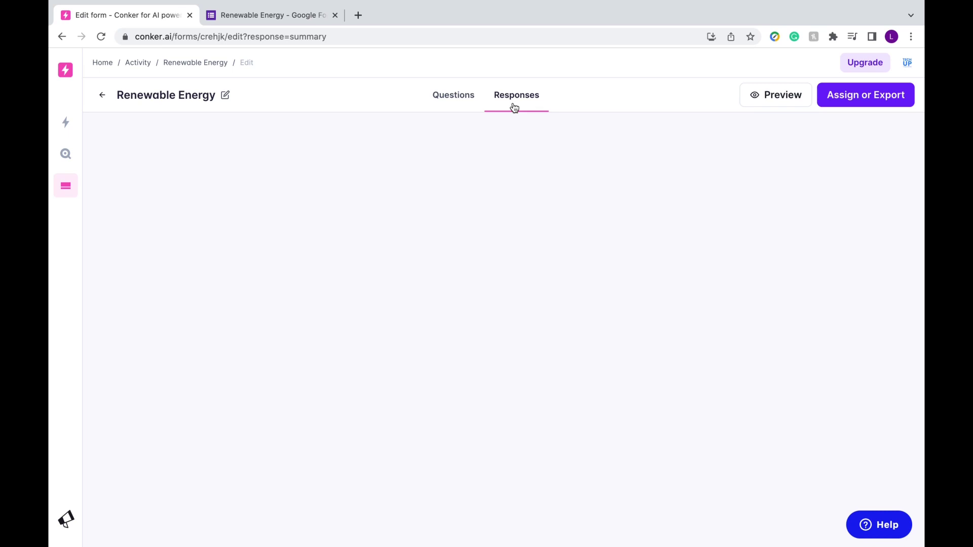
pyautogui.click(102, 94)
pyautogui.click(102, 94)
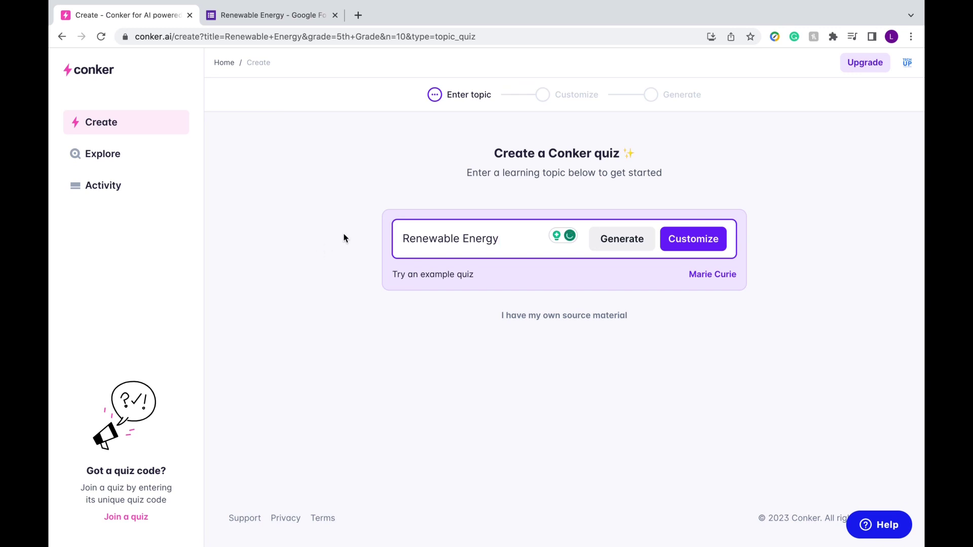
# Start an own-source-material quiz titled Rosa Parks with the pasted 205-word passage
pyautogui.click(557, 320)
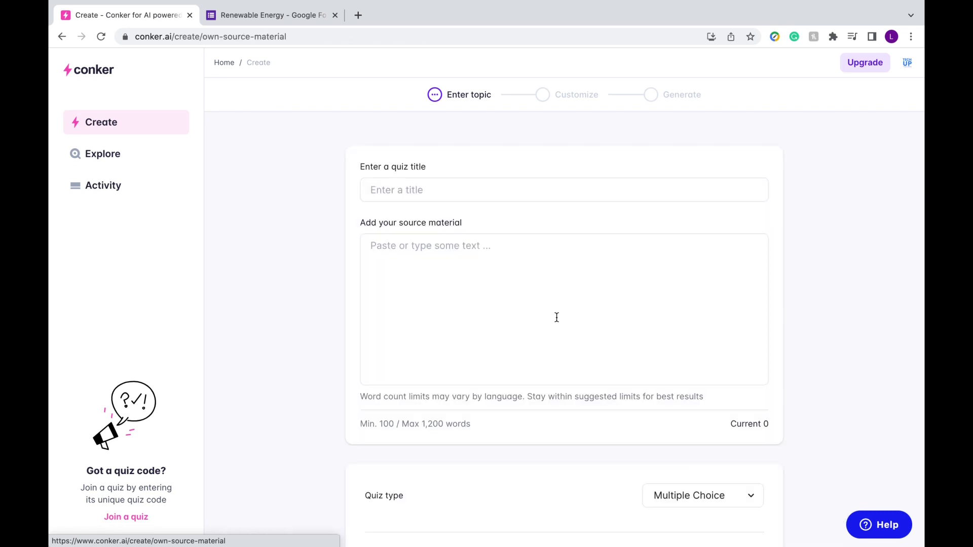
pyautogui.click(422, 190)
pyautogui.hotkey('ctrl', 'a')
pyautogui.press('BackSpace')
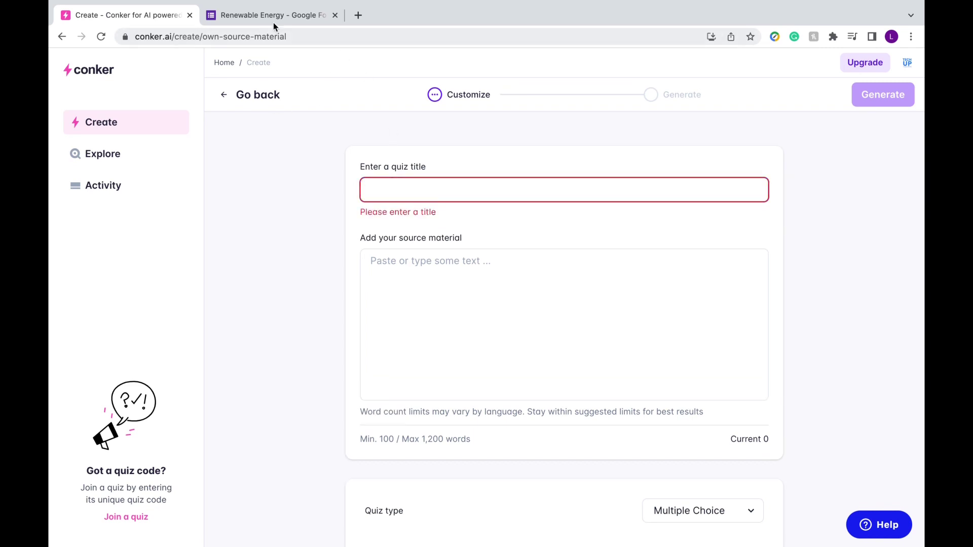
pyautogui.write('Rosa Parks')
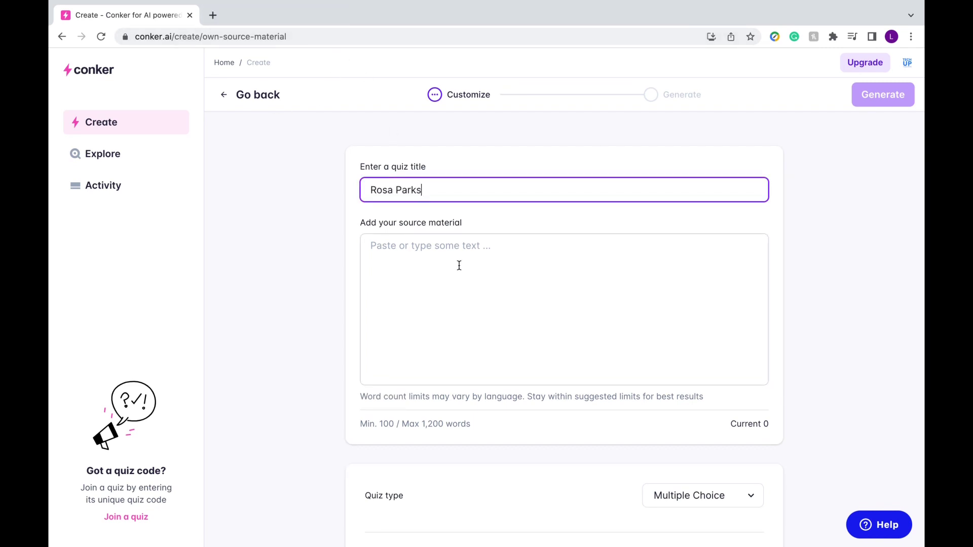
pyautogui.click(459, 266)
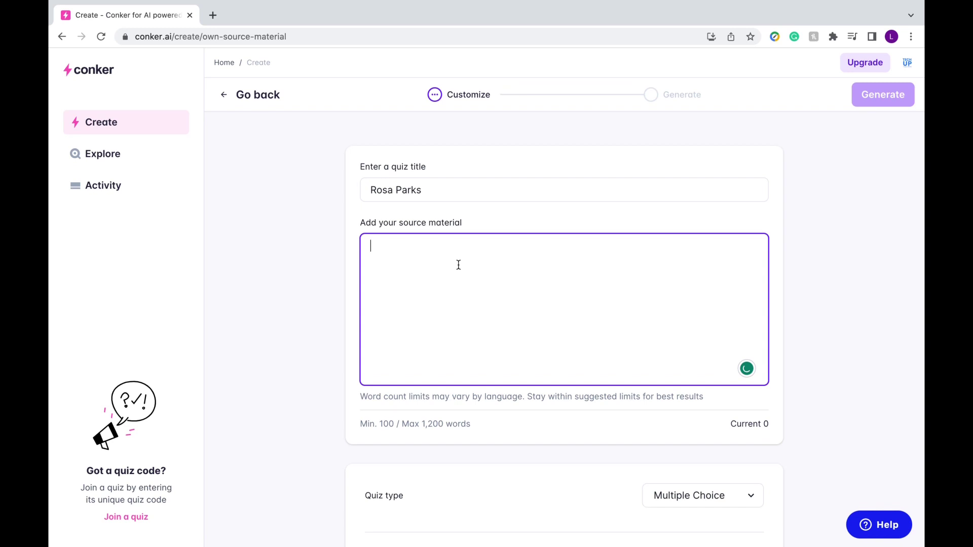
pyautogui.hotkey('ctrl', 'v')
pyautogui.scroll(-3, 563, 446)
pyautogui.scroll(-2, 564, 446)
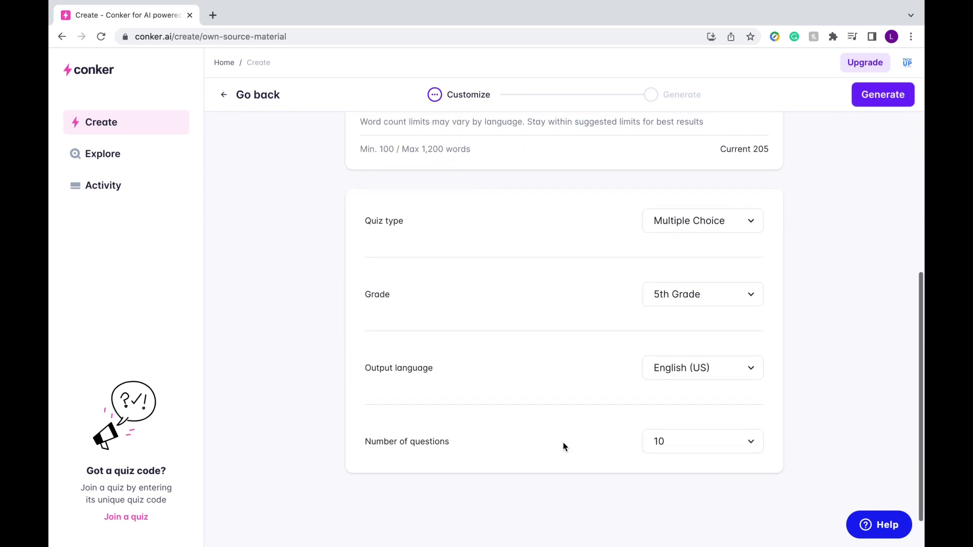
# Set the Rosa Parks quiz to Mixed type and 7th Grade, keeping English (US) output
pyautogui.click(754, 248)
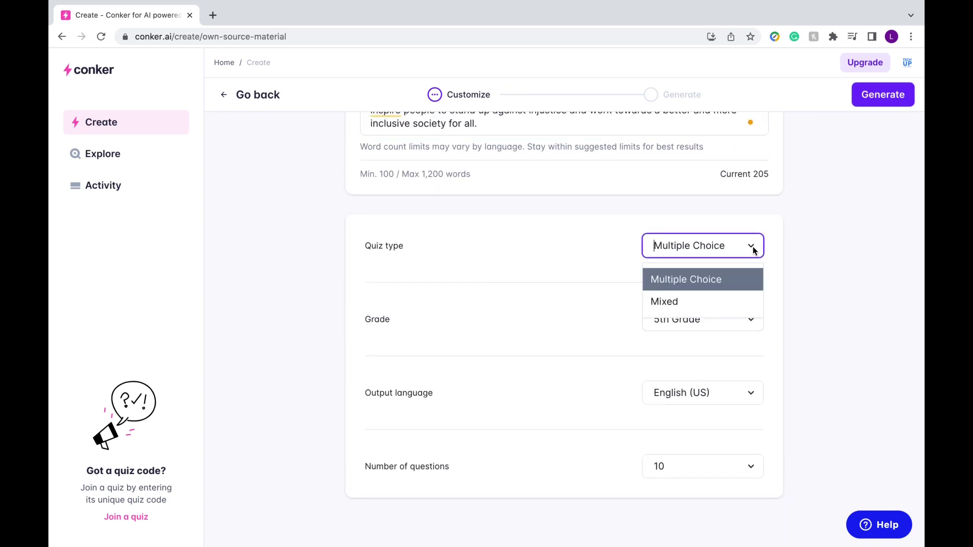
pyautogui.click(728, 300)
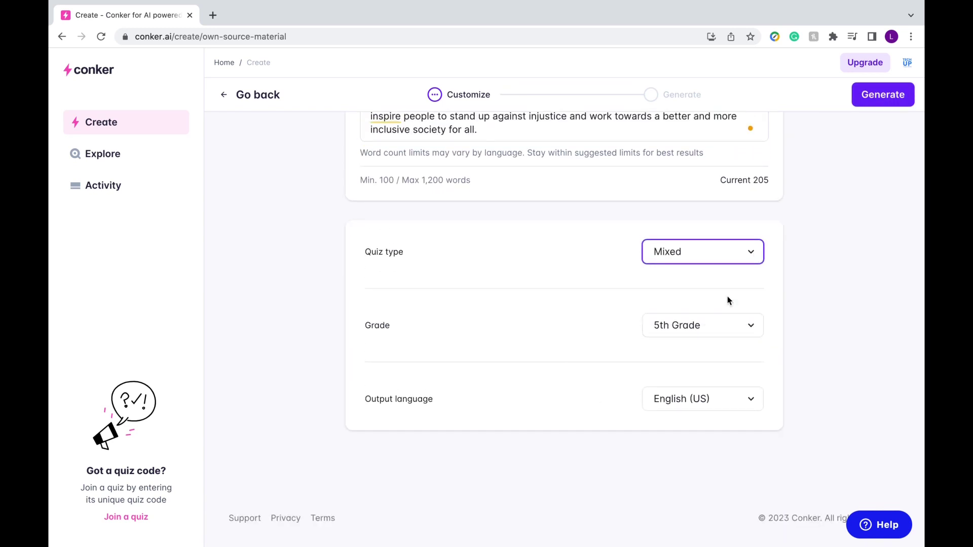
pyautogui.click(753, 326)
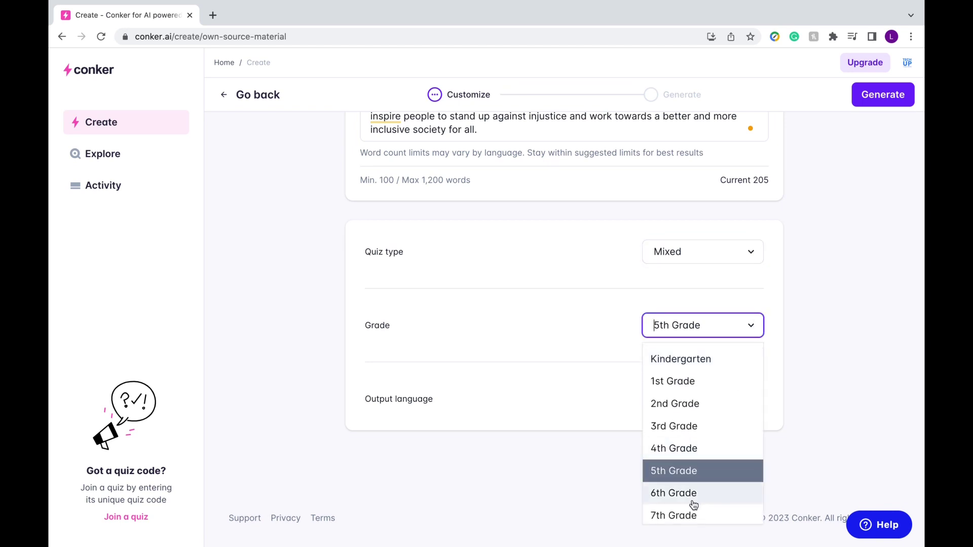
pyautogui.scroll(-1, 699, 479)
pyautogui.click(687, 480)
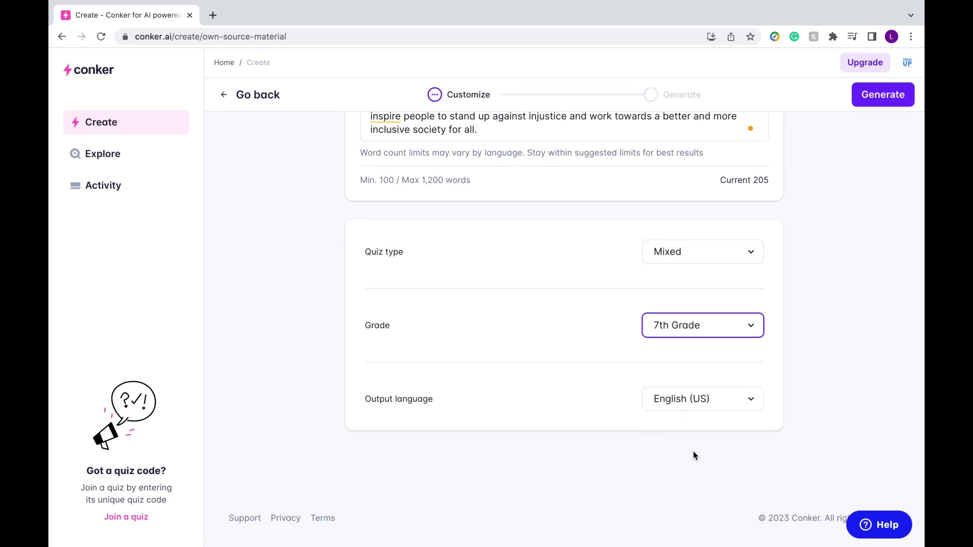
pyautogui.click(750, 402)
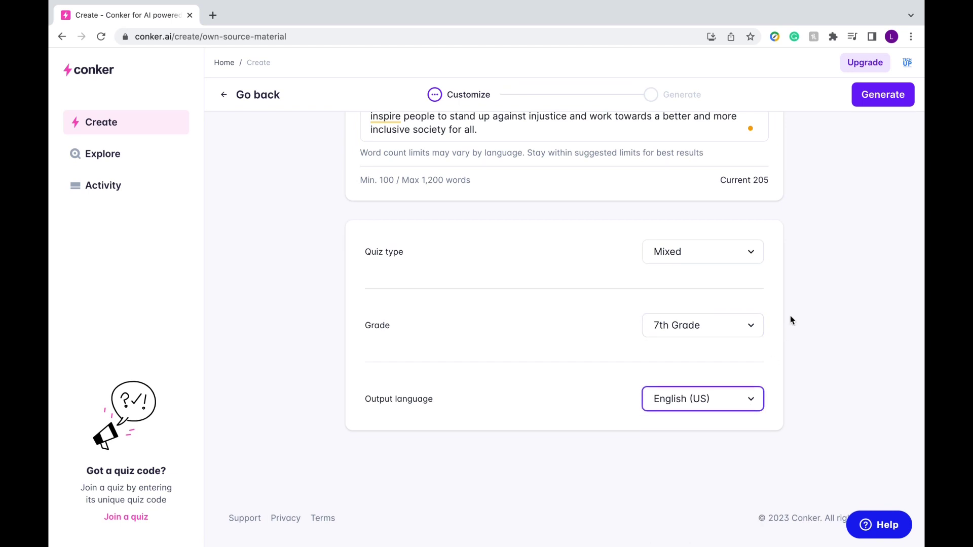
pyautogui.scroll(5, 790, 319)
pyautogui.scroll(2, 790, 320)
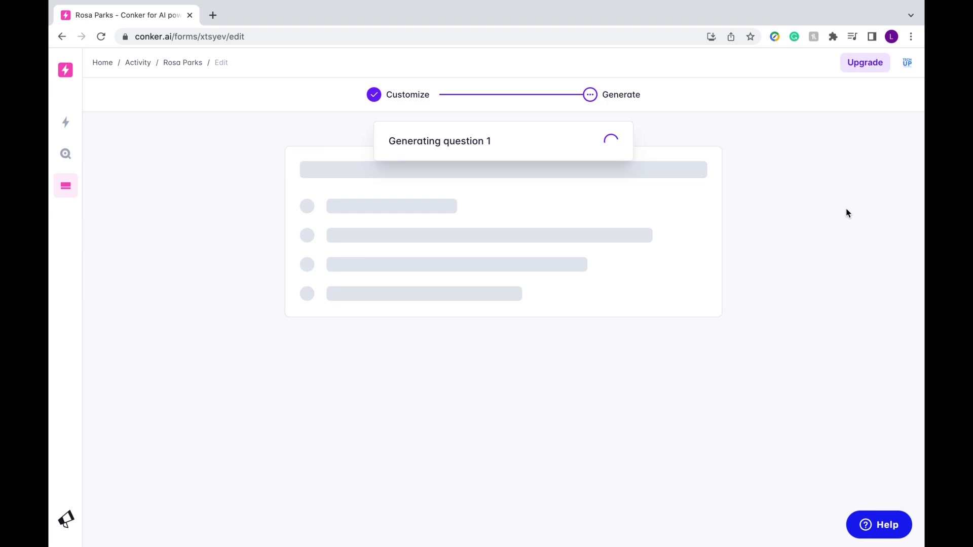
pyautogui.scroll(5, 881, 339)
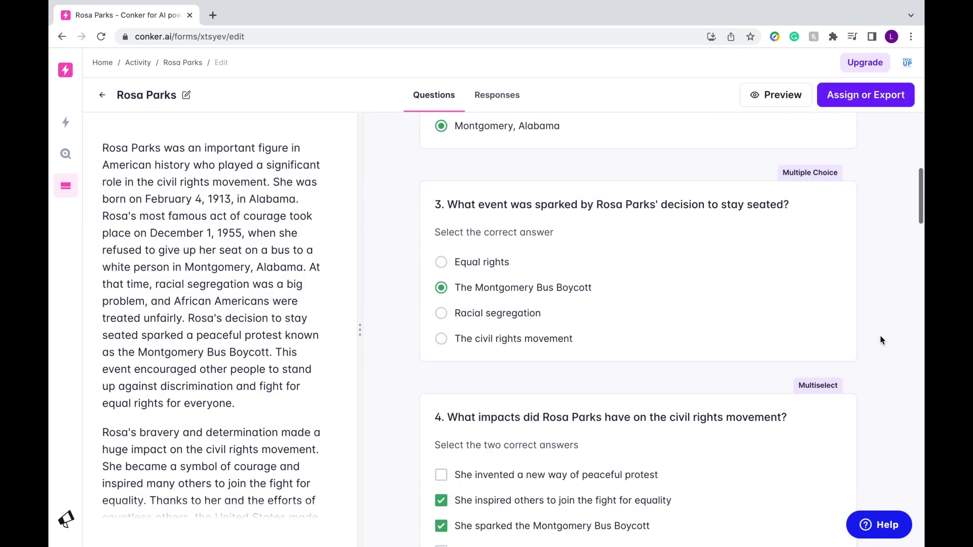
pyautogui.scroll(5, 881, 340)
pyautogui.scroll(-5, 229, 346)
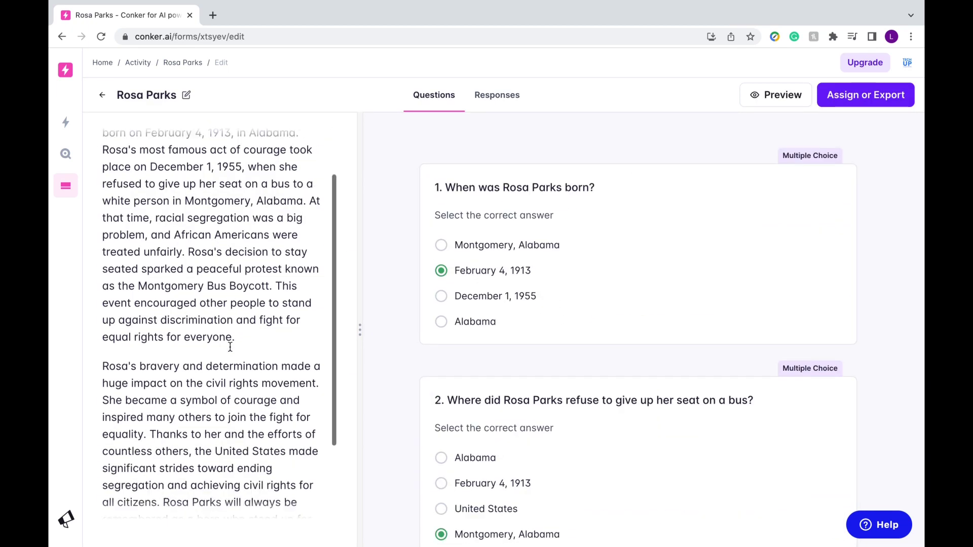
pyautogui.scroll(-3, 230, 346)
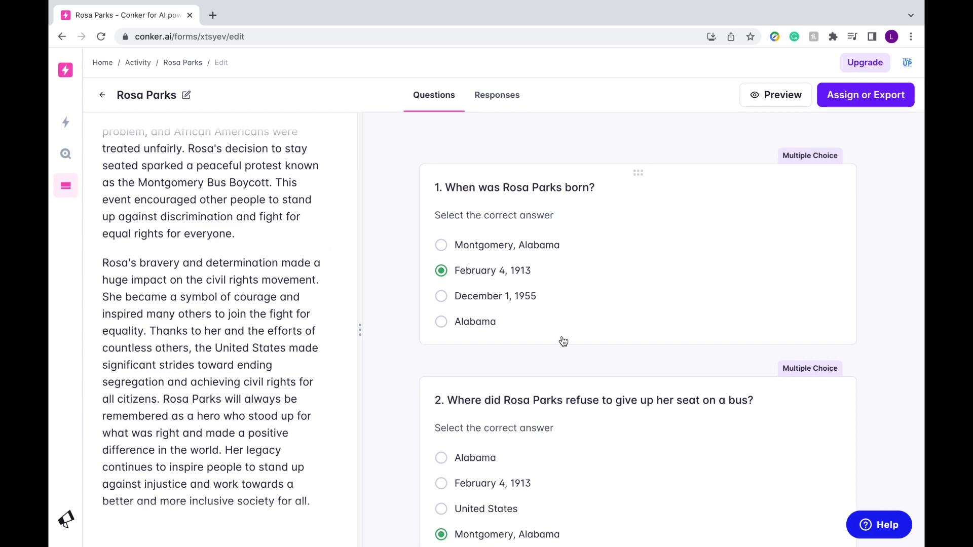
pyautogui.scroll(-3, 563, 341)
pyautogui.scroll(-3, 563, 340)
pyautogui.scroll(-3, 563, 341)
pyautogui.scroll(-2, 563, 341)
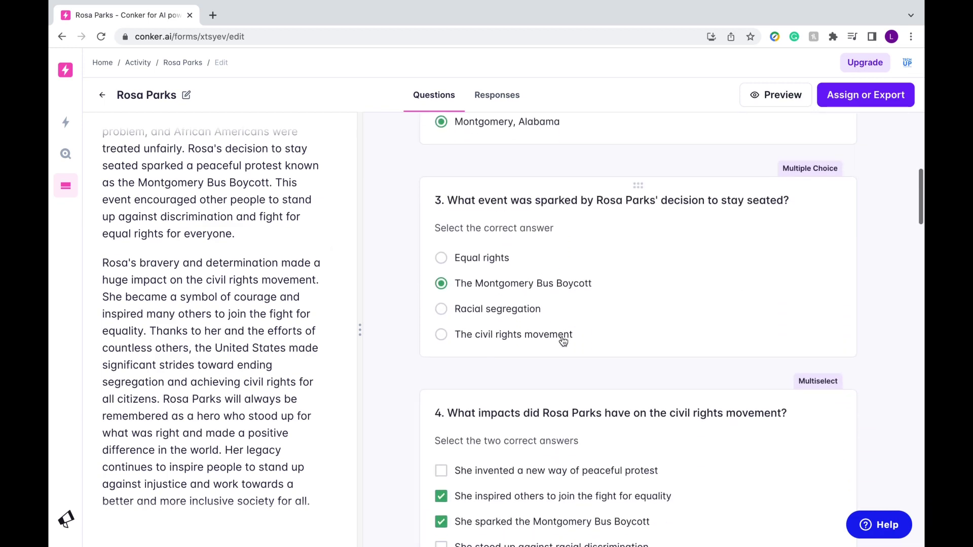
pyautogui.scroll(-3, 562, 336)
pyautogui.scroll(-1, 562, 336)
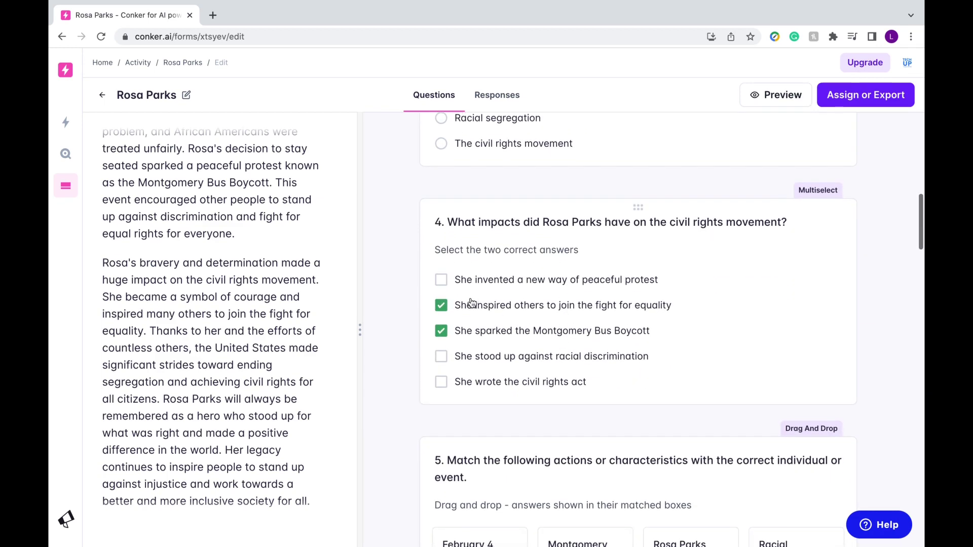
pyautogui.scroll(-2, 519, 386)
pyautogui.scroll(-2, 519, 387)
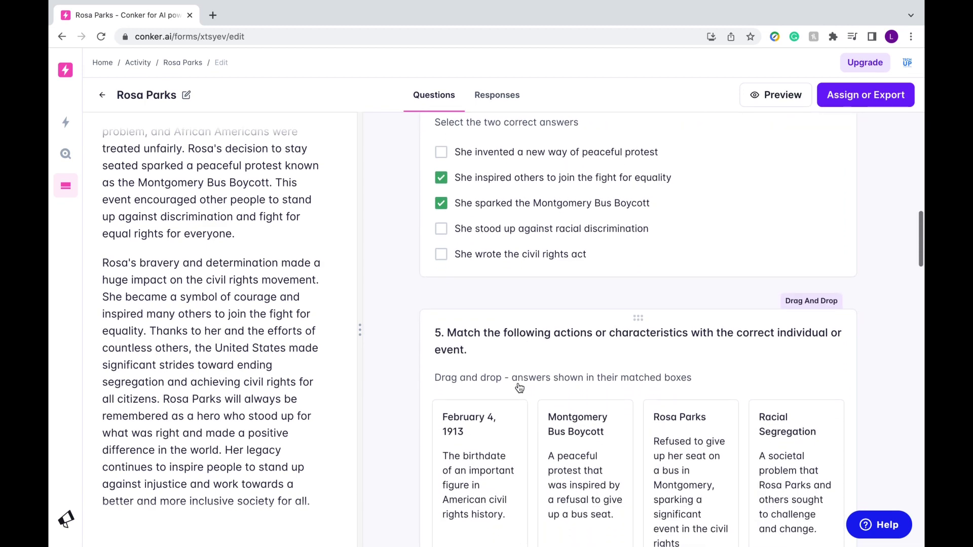
pyautogui.scroll(-2, 519, 387)
pyautogui.scroll(-2, 520, 387)
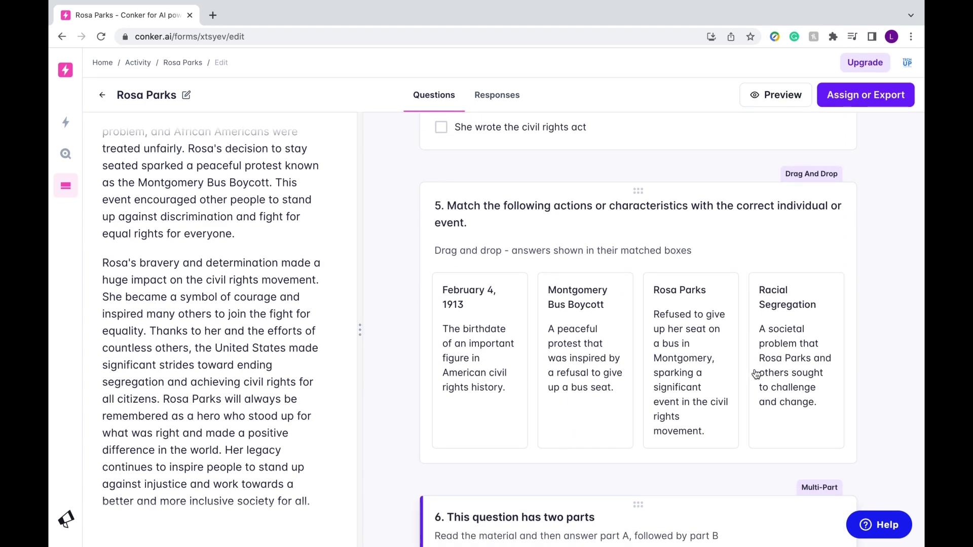
pyautogui.scroll(-3, 662, 494)
pyautogui.scroll(-3, 662, 495)
pyautogui.scroll(-2, 662, 494)
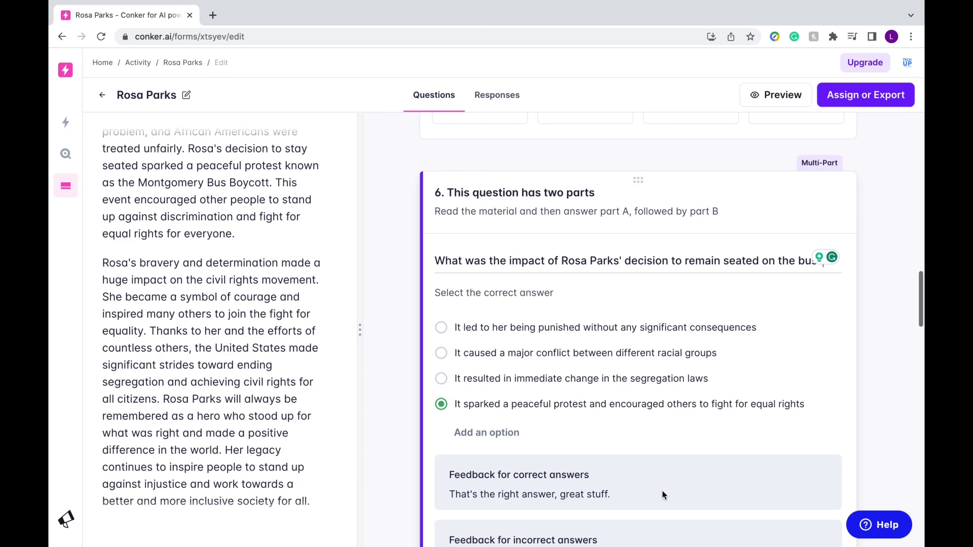
pyautogui.scroll(-2, 663, 494)
pyautogui.scroll(-1, 661, 494)
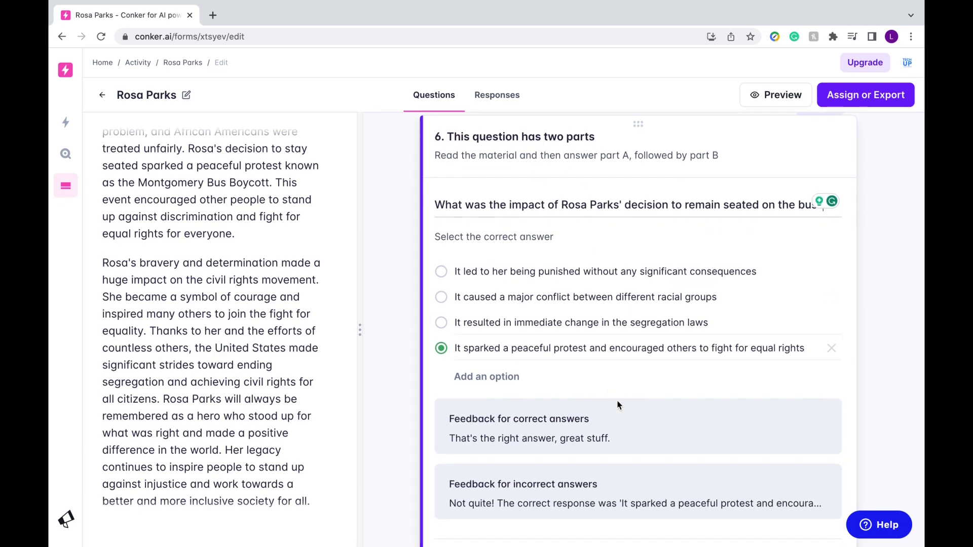
pyautogui.scroll(-3, 639, 478)
pyautogui.scroll(-2, 638, 477)
pyautogui.scroll(-1, 639, 479)
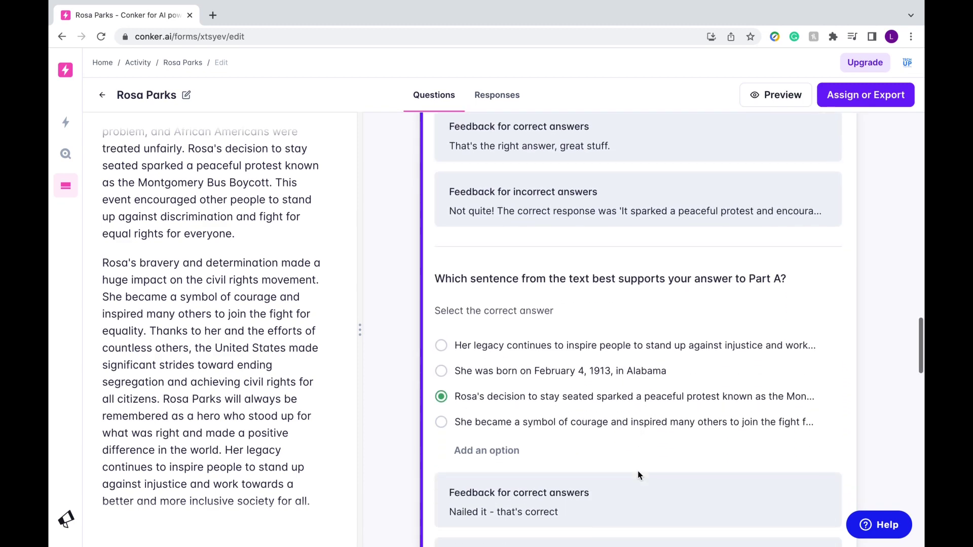
pyautogui.scroll(-1, 638, 478)
pyautogui.scroll(-1, 638, 474)
pyautogui.scroll(-3, 638, 472)
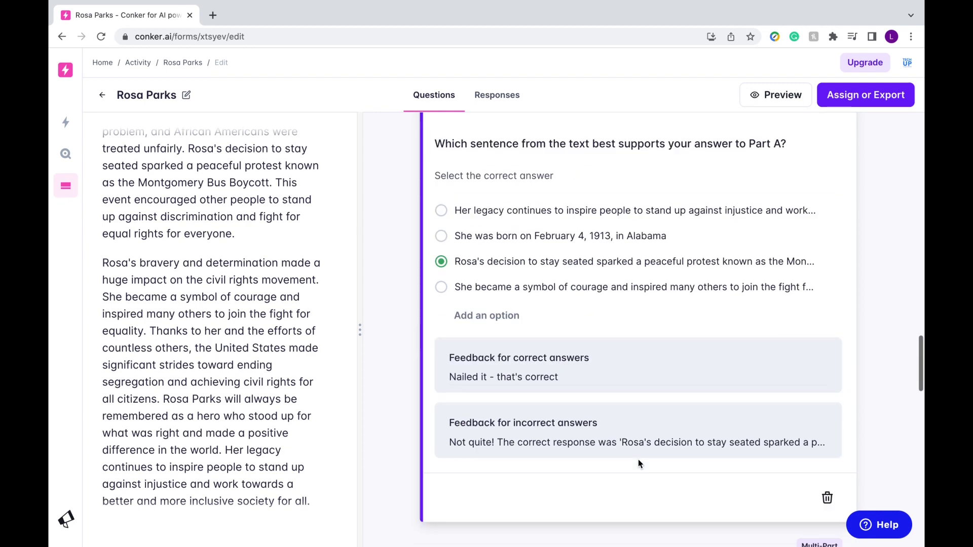
pyautogui.scroll(-4, 638, 467)
pyautogui.scroll(-1, 639, 465)
pyautogui.scroll(-2, 639, 464)
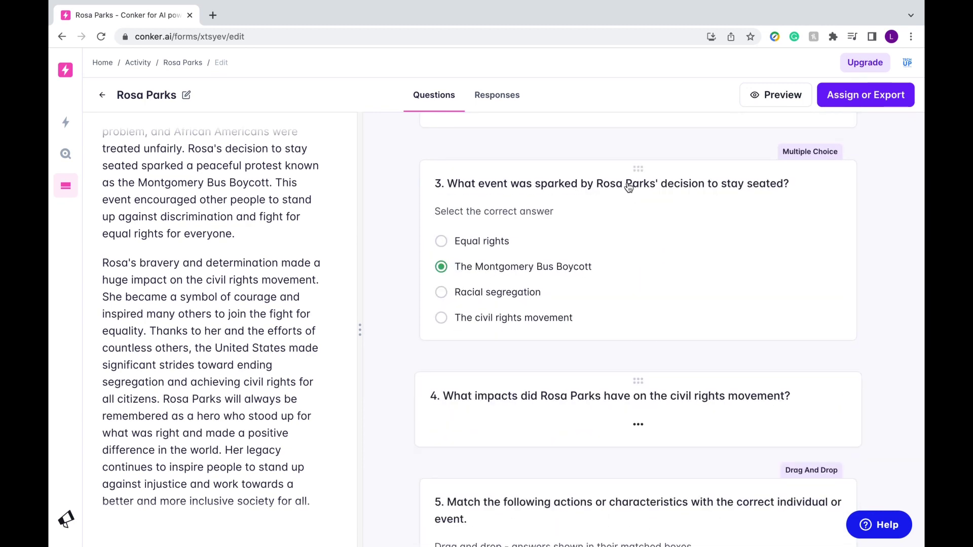
# Move the civil-rights impacts question to number 3 and show the quiz's share and export options
pyautogui.moveTo(637, 400); pyautogui.dragTo(638, 192)
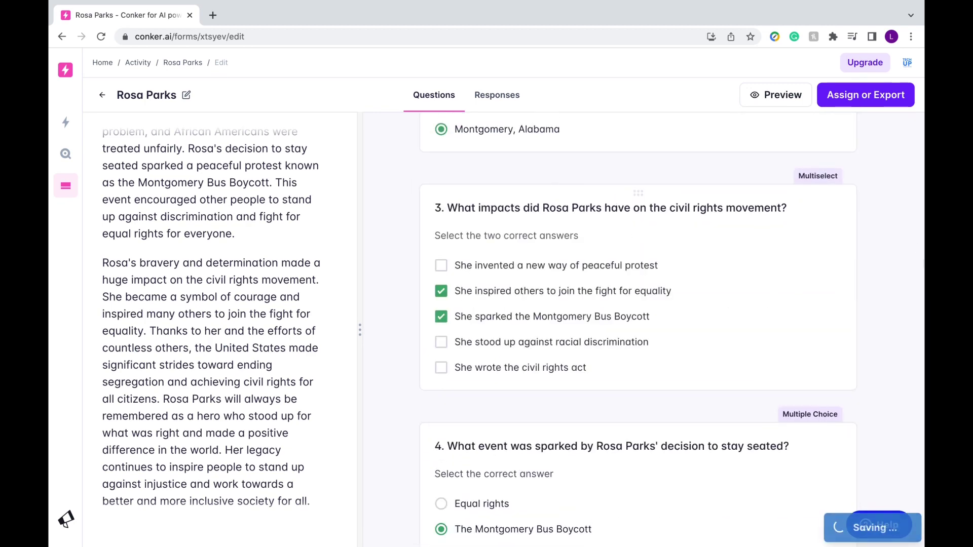
pyautogui.scroll(10, 890, 281)
pyautogui.click(848, 98)
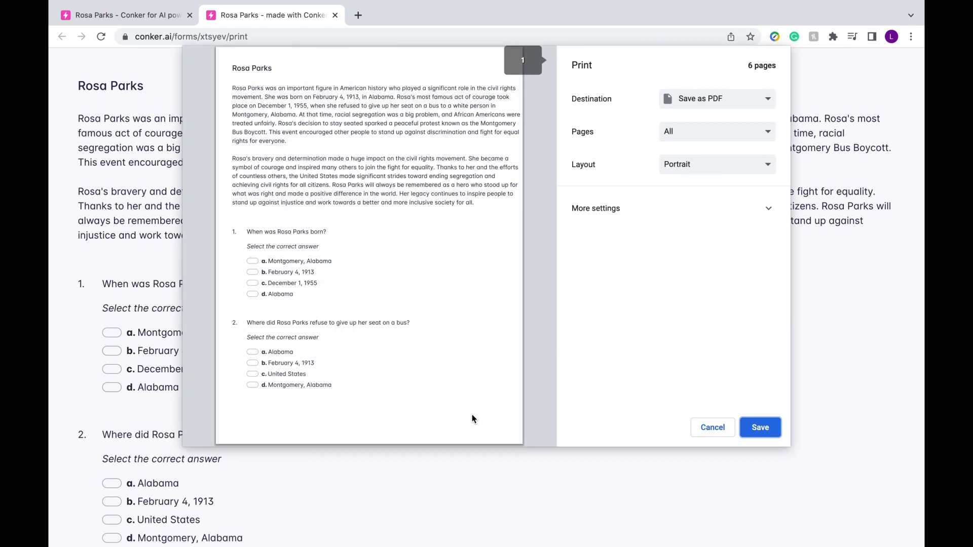
pyautogui.scroll(-4, 407, 349)
pyautogui.scroll(-4, 408, 349)
pyautogui.scroll(-3, 408, 349)
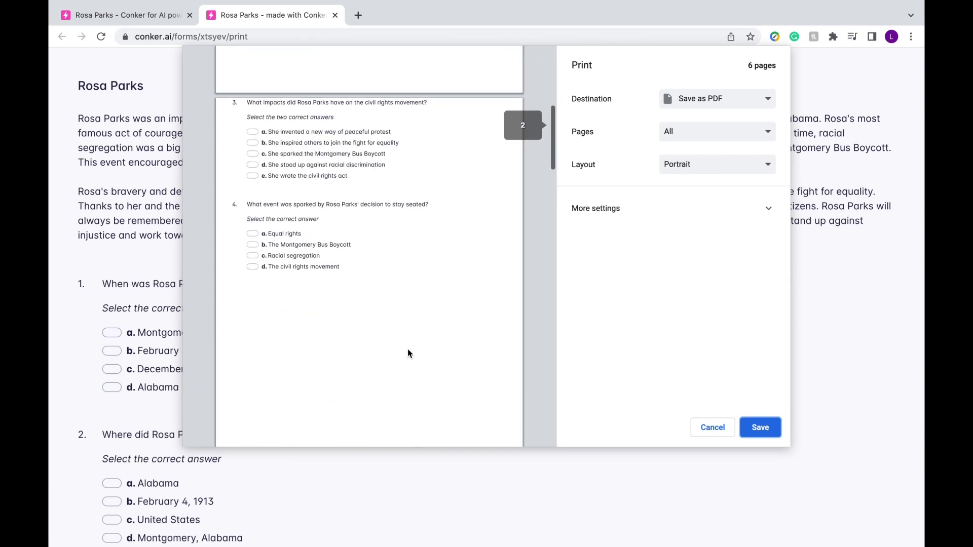
pyautogui.scroll(-2, 407, 349)
pyautogui.scroll(-3, 407, 349)
pyautogui.scroll(-3, 407, 349)
pyautogui.scroll(-2, 408, 348)
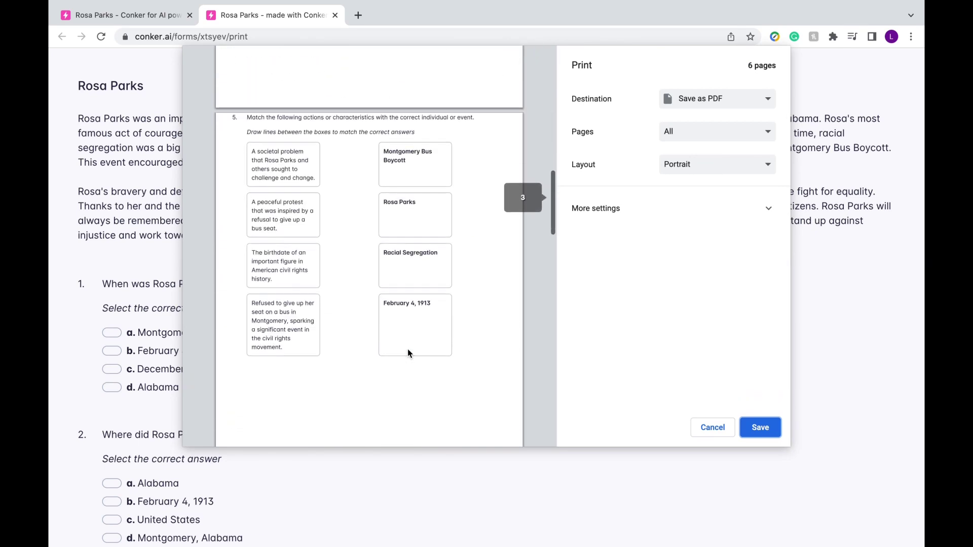
pyautogui.scroll(-2, 408, 349)
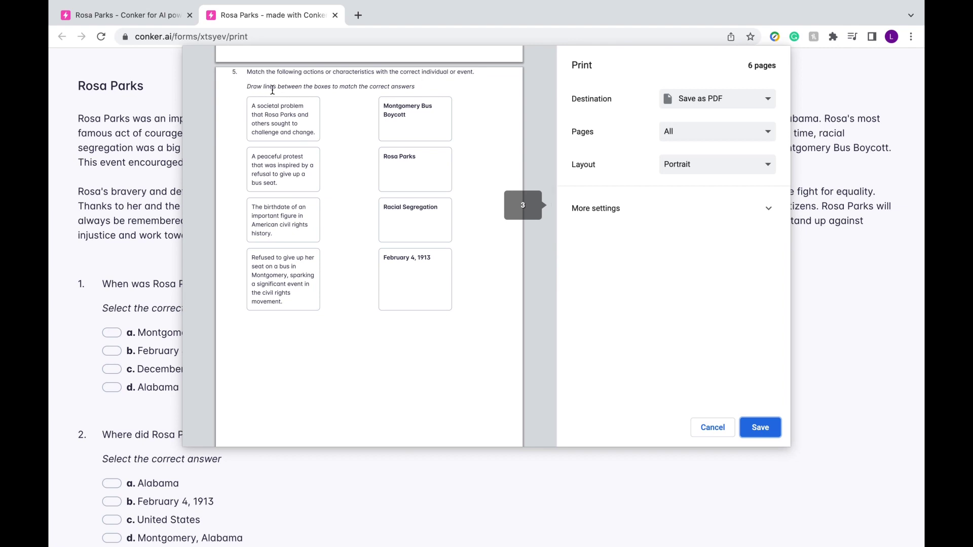
pyautogui.scroll(-3, 387, 327)
pyautogui.scroll(-3, 387, 327)
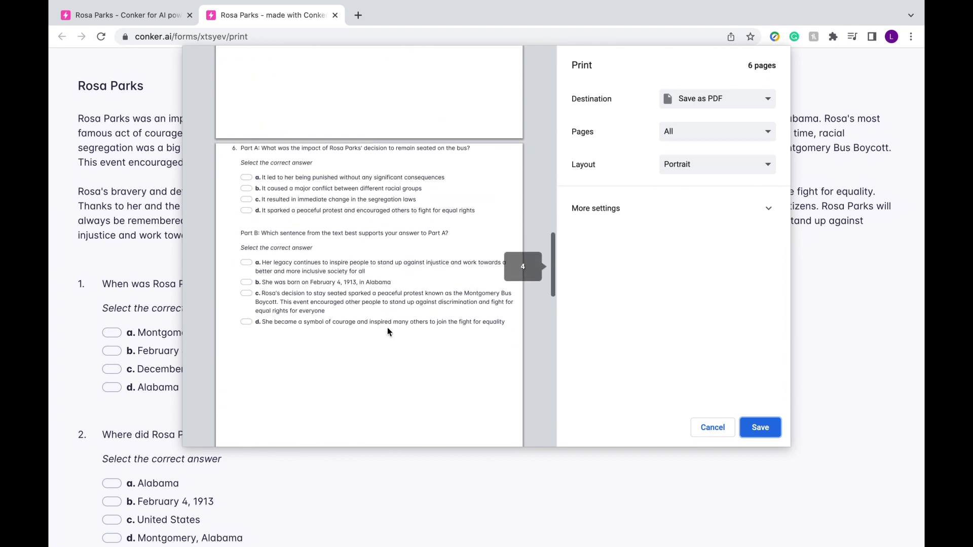
pyautogui.scroll(-2, 387, 328)
# Cancel the Rosa Parks print dialog and return to the quiz's share options
pyautogui.click(712, 427)
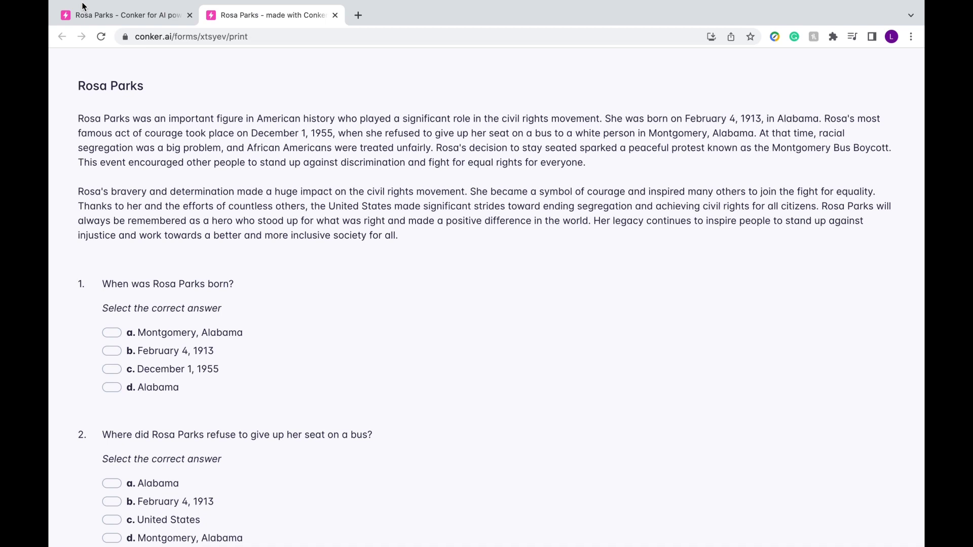
pyautogui.click(89, 17)
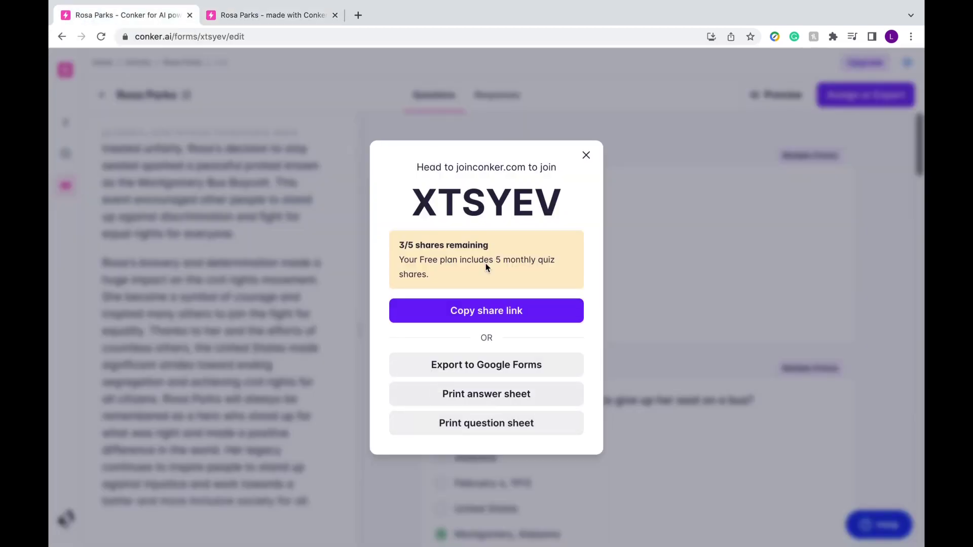
# Close the Rosa Parks share options and go to the Explore standards catalogue
pyautogui.click(584, 158)
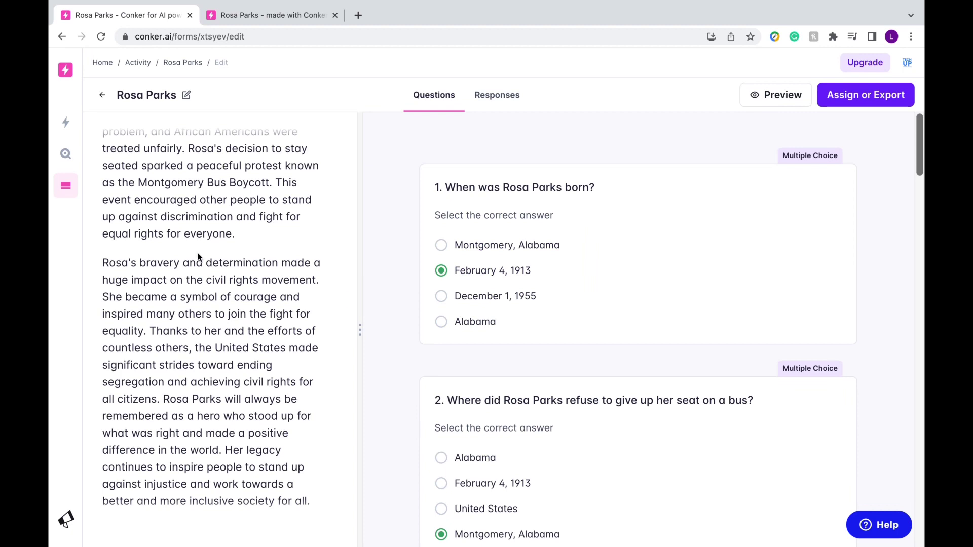
pyautogui.click(65, 156)
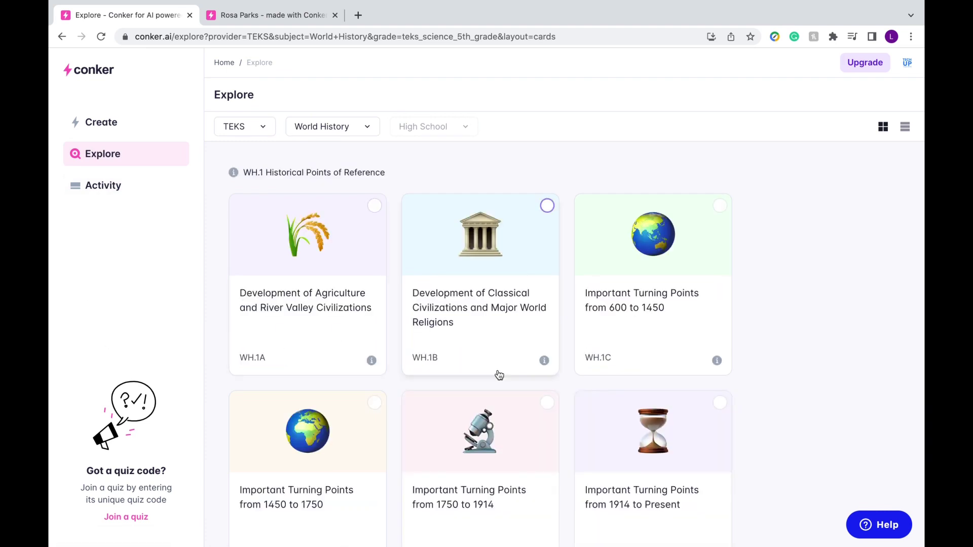
# Set provider to NGSS, tick Impact of the Renaissance and Reformation, and preview
pyautogui.click(243, 126)
pyautogui.click(262, 157)
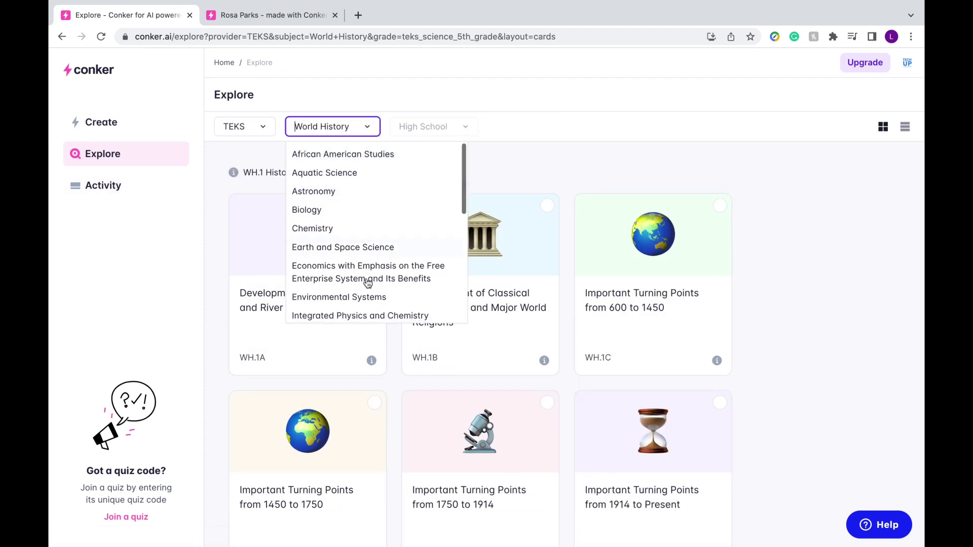
pyautogui.scroll(-2, 368, 289)
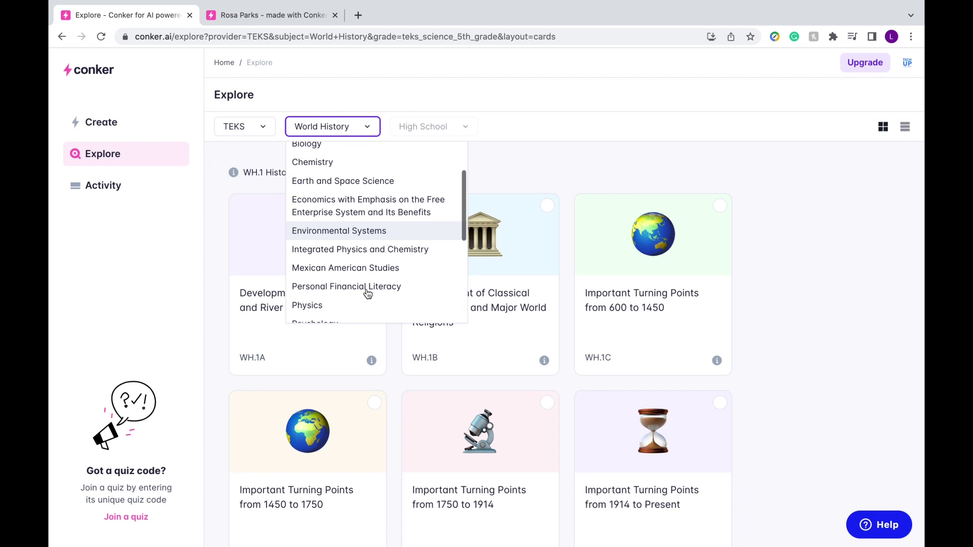
pyautogui.scroll(-2, 368, 292)
pyautogui.scroll(-2, 368, 294)
pyautogui.scroll(-2, 368, 294)
pyautogui.click(319, 304)
pyautogui.scroll(-5, 781, 354)
pyautogui.scroll(-3, 780, 354)
pyautogui.scroll(-3, 781, 354)
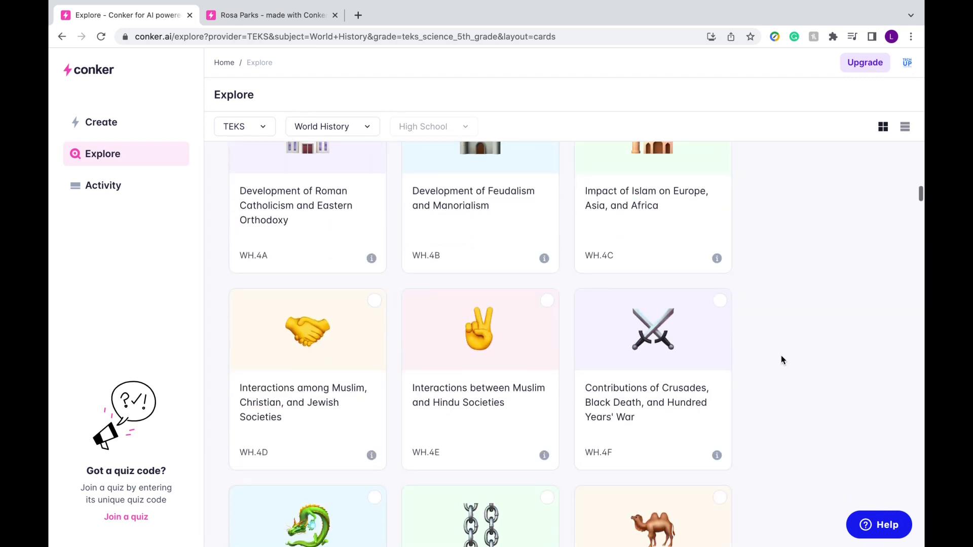
pyautogui.scroll(-3, 780, 355)
pyautogui.scroll(-2, 781, 355)
pyautogui.scroll(-3, 780, 355)
pyautogui.scroll(-1, 781, 356)
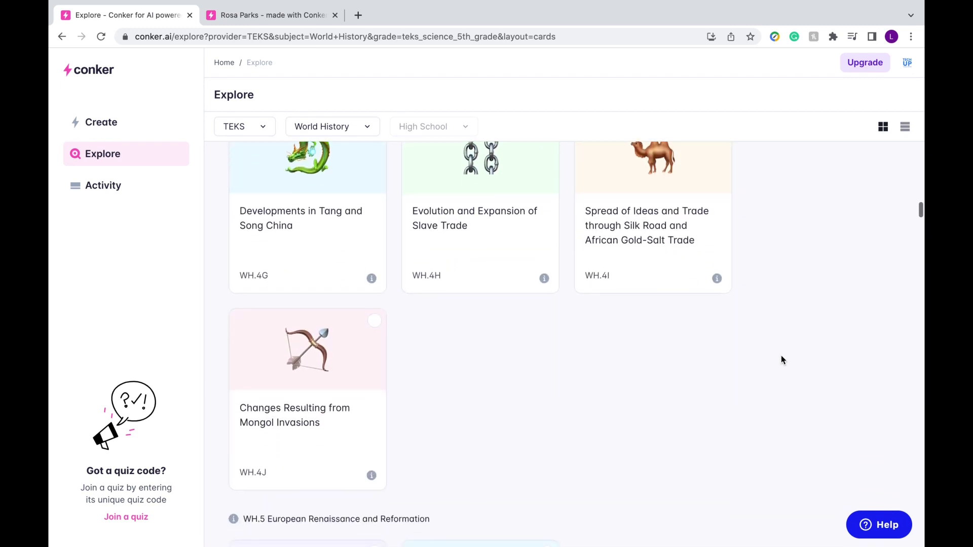
pyautogui.scroll(-2, 780, 355)
pyautogui.scroll(-2, 781, 355)
pyautogui.scroll(-2, 780, 354)
pyautogui.click(326, 261)
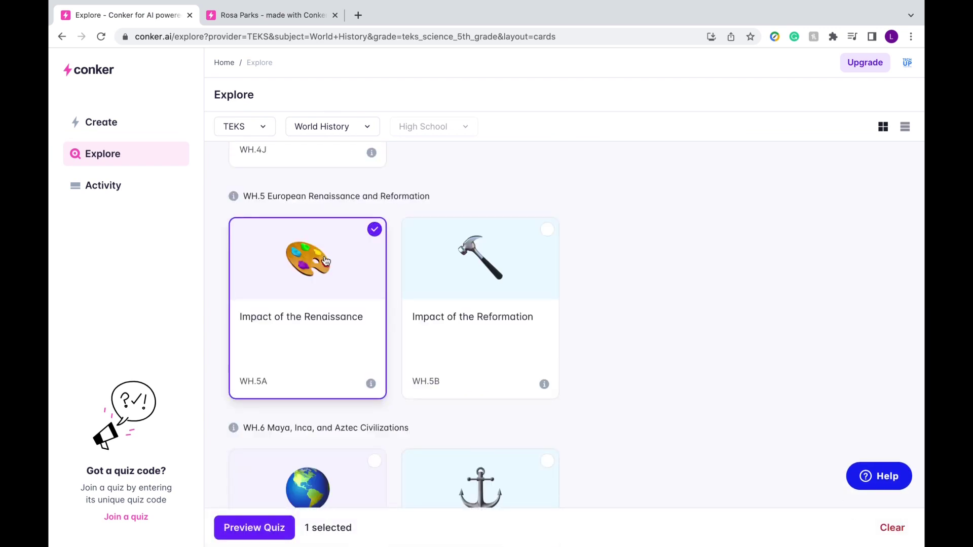
pyautogui.moveTo(479, 296)
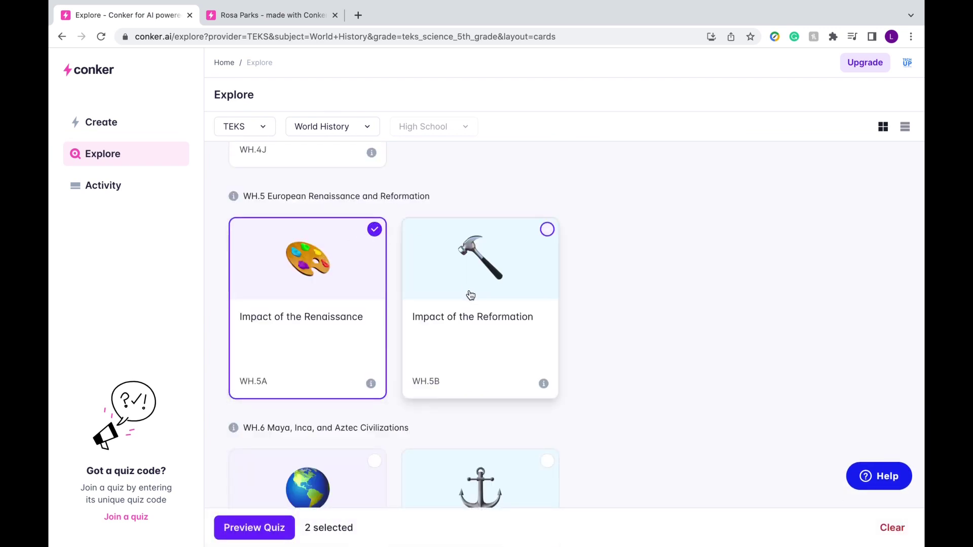
pyautogui.click(470, 295)
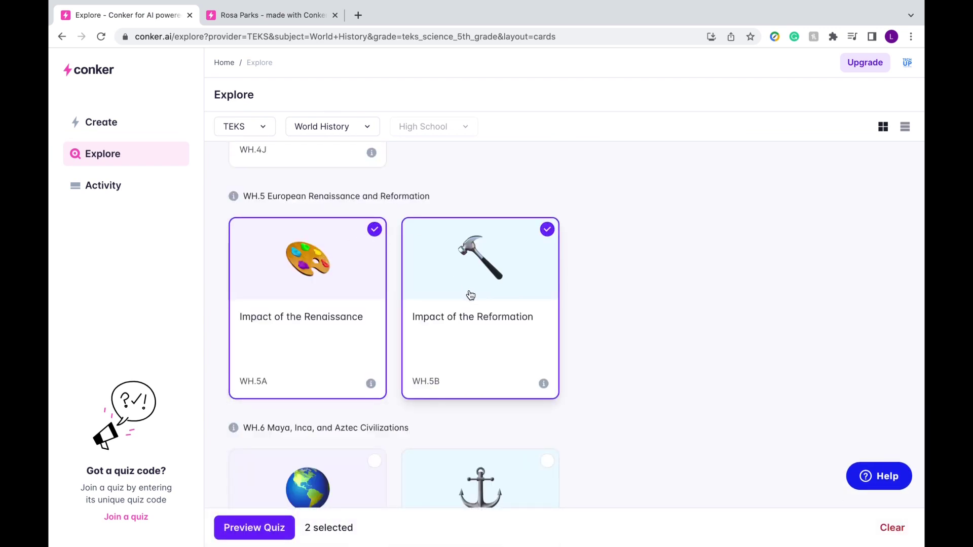
pyautogui.click(248, 531)
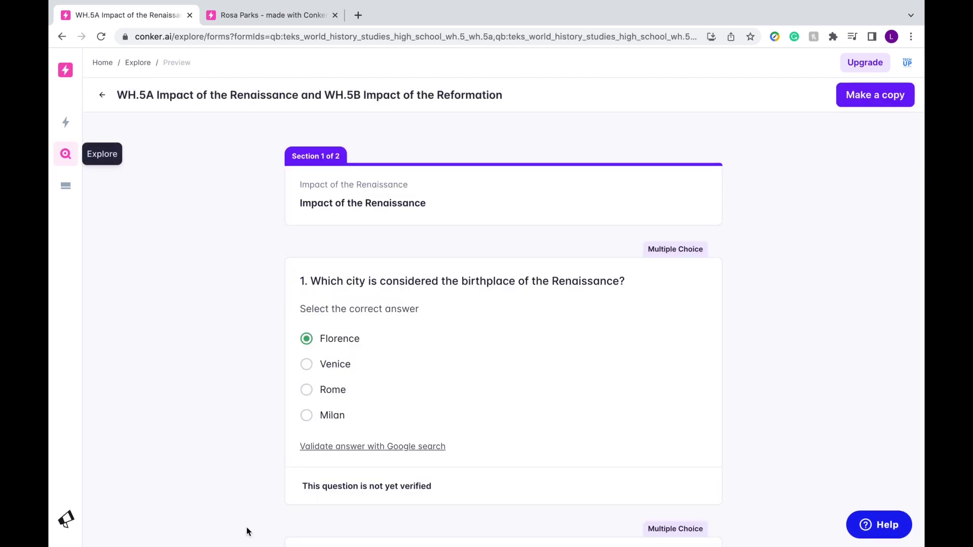
pyautogui.scroll(-5, 833, 370)
pyautogui.scroll(-10, 824, 377)
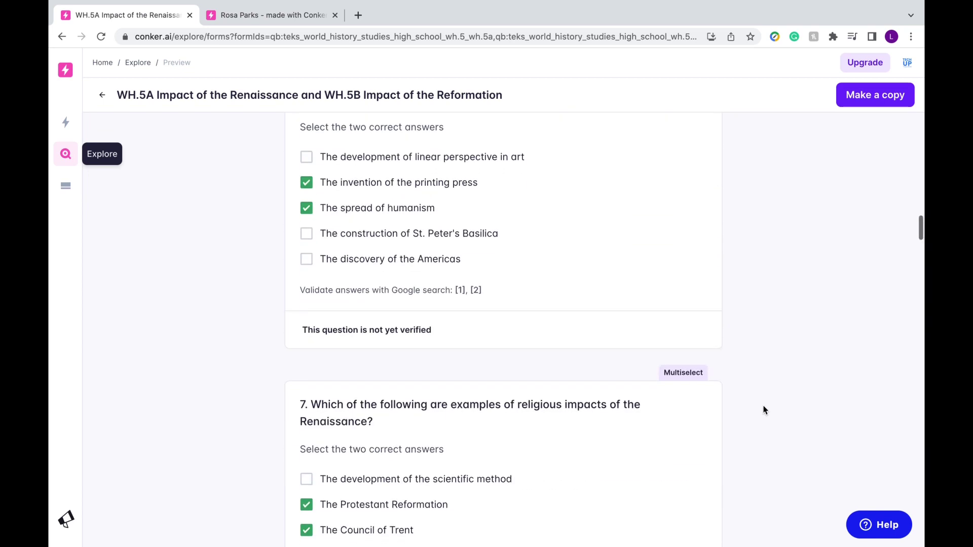
# Make an editable copy of the Renaissance and Reformation quiz and open question 2
pyautogui.click(857, 95)
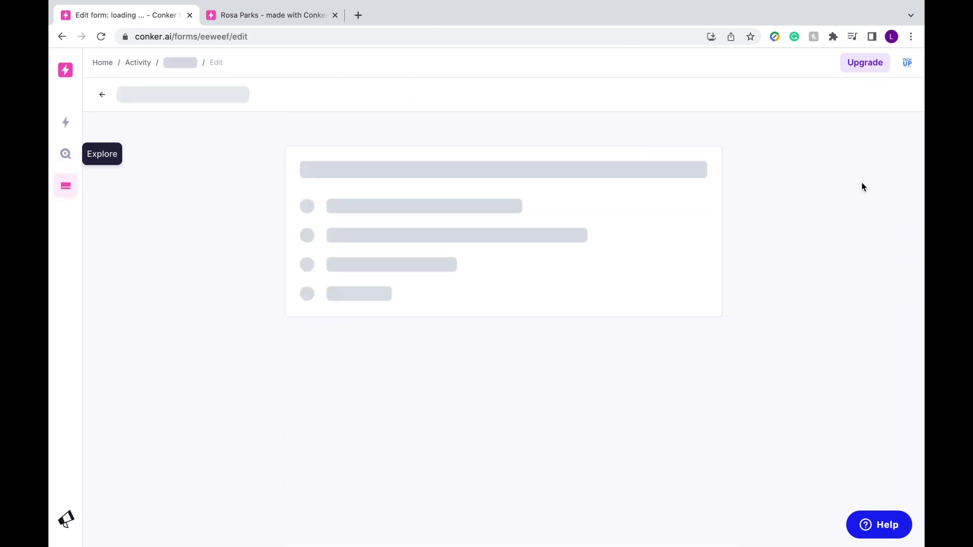
pyautogui.scroll(-1, 823, 409)
pyautogui.scroll(1, 824, 410)
pyautogui.scroll(-5, 824, 409)
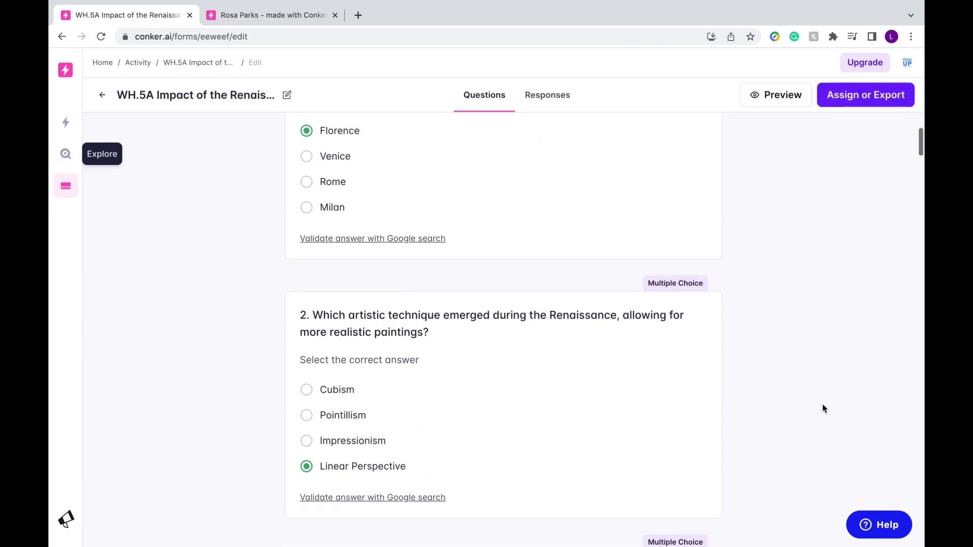
pyautogui.scroll(-2, 822, 408)
pyautogui.click(619, 352)
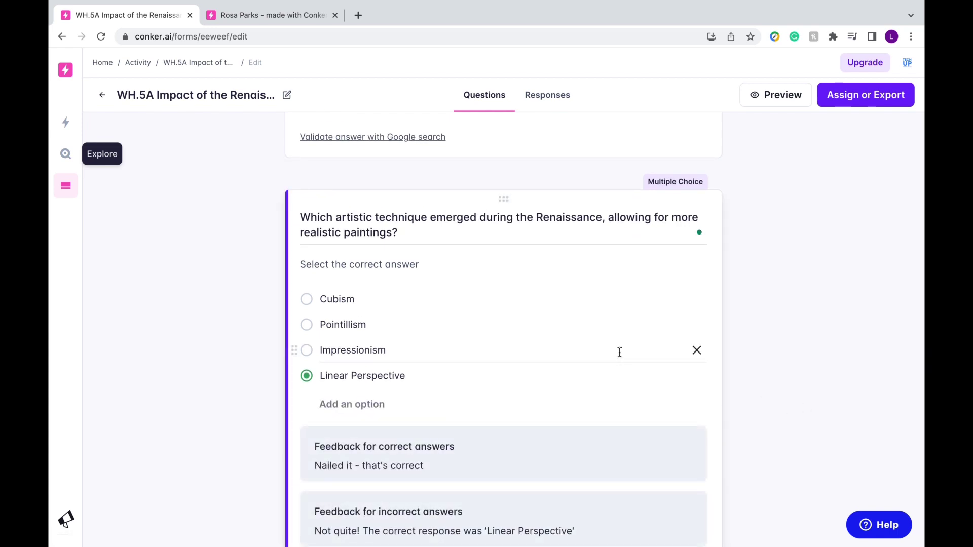
# Go to the Activity list of the user's quizzes
pyautogui.click(65, 184)
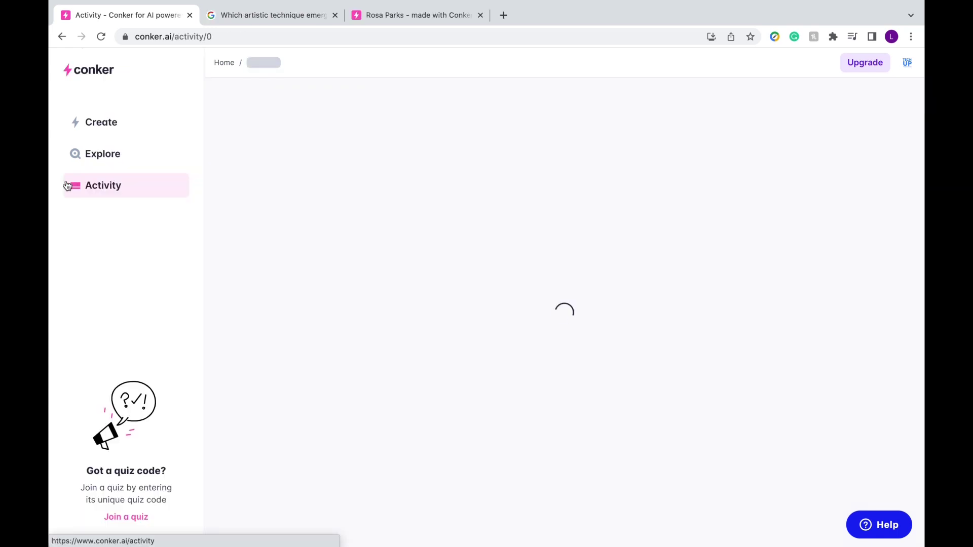